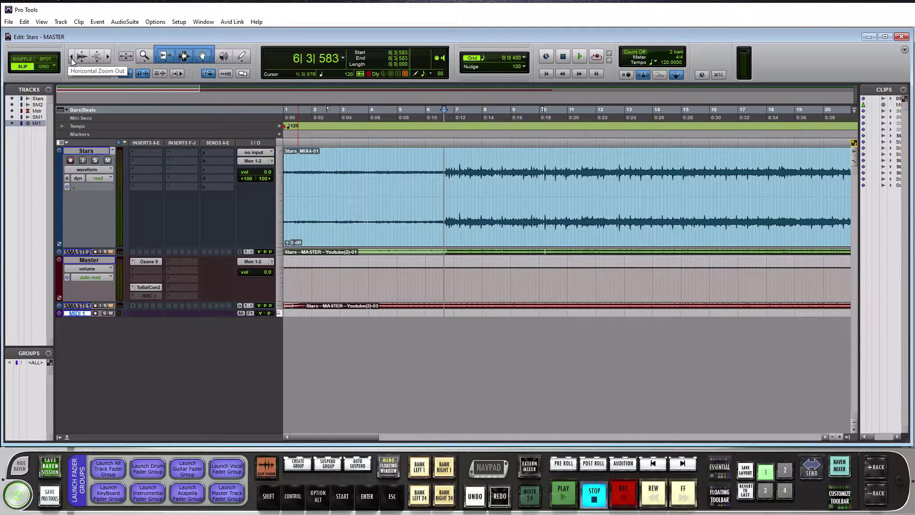
# - Zoom out three steps and back in two so roughly bars 1–39 of the Stars clips show
pyautogui.click(70, 58)
pyautogui.click(71, 58)
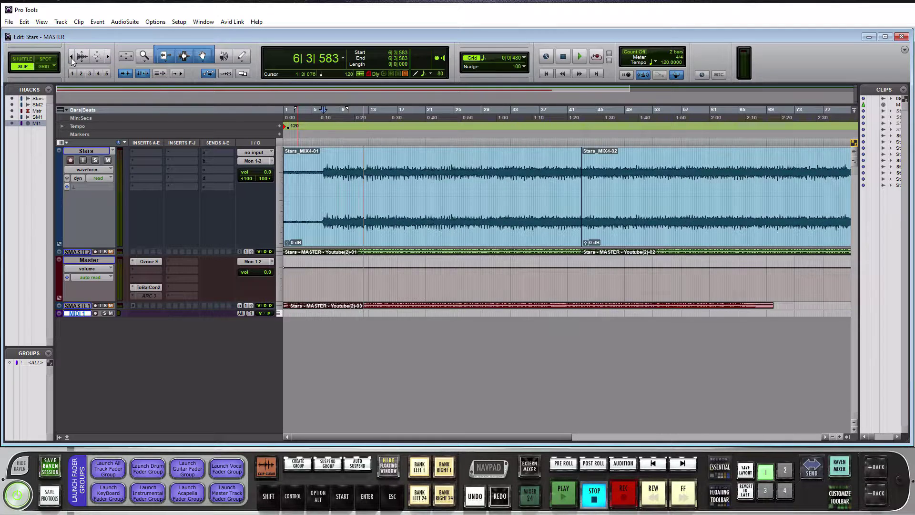
pyautogui.click(71, 58)
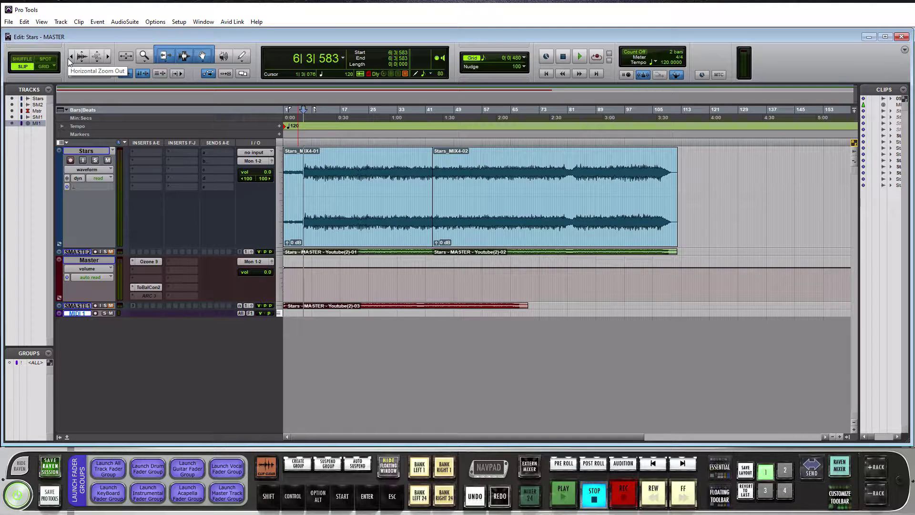
pyautogui.click(108, 56)
pyautogui.click(107, 56)
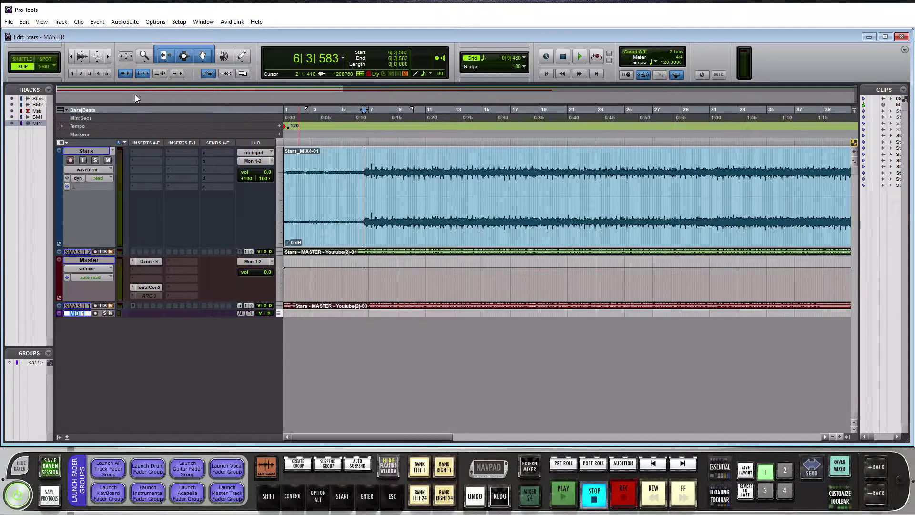
pyautogui.click(82, 59)
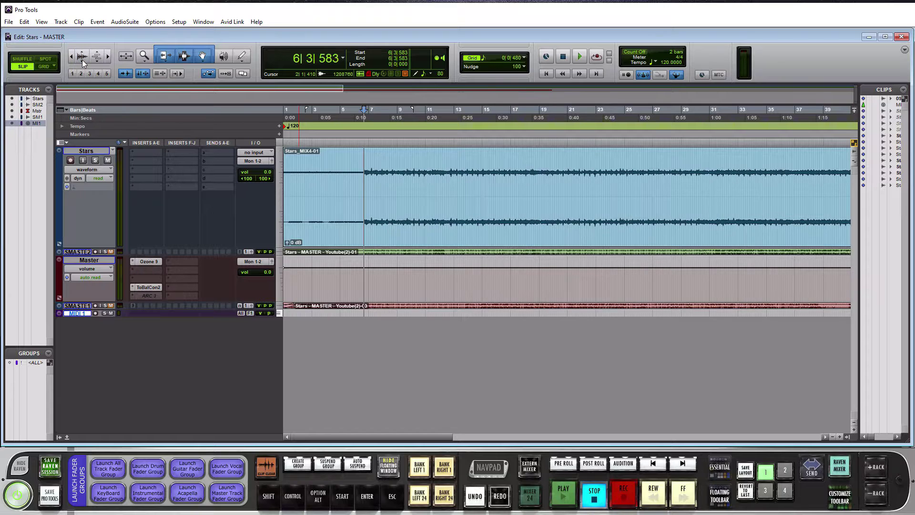
pyautogui.click(82, 59)
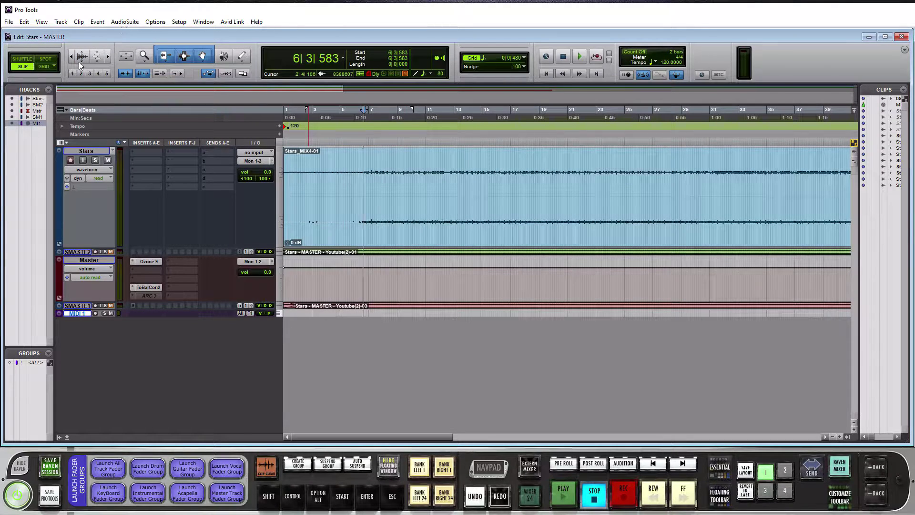
pyautogui.click(82, 55)
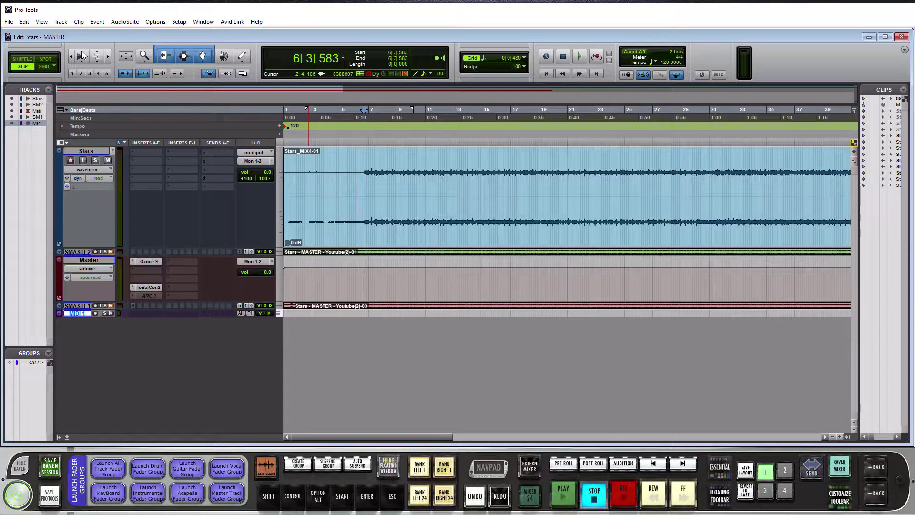
pyautogui.click(82, 55)
pyautogui.click(82, 56)
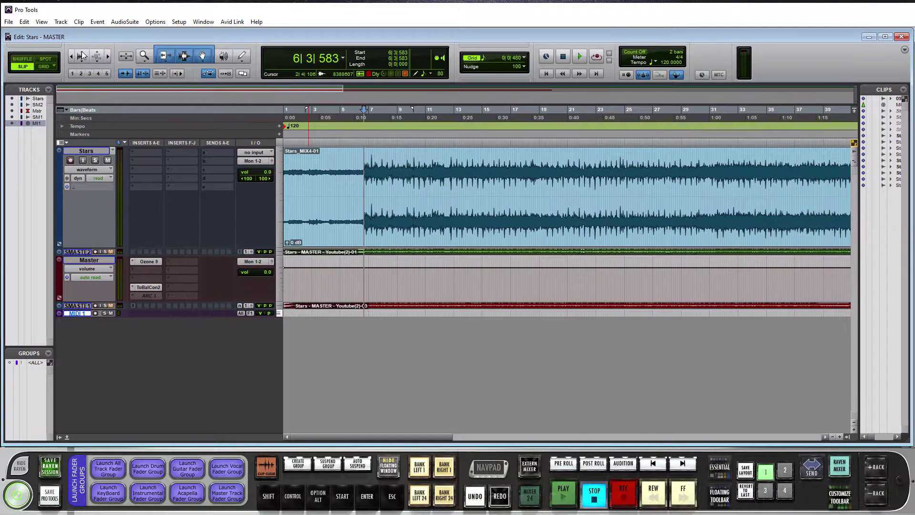
pyautogui.click(81, 61)
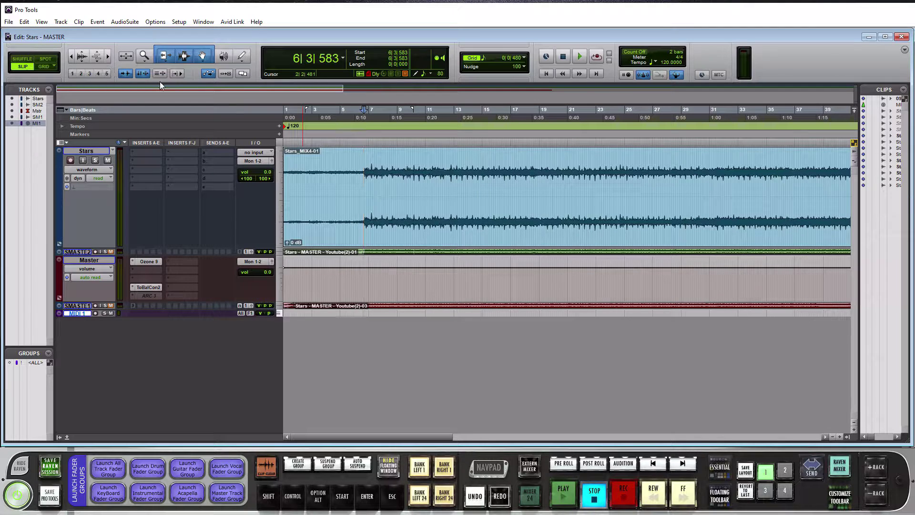
# - Save the zoomed-out whole-session view as zoom preset 1, zoom in, then recall preset 1
pyautogui.click(366, 149)
pyautogui.hotkey('ctrl', '[')
pyautogui.hotkey('ctrl', '[')
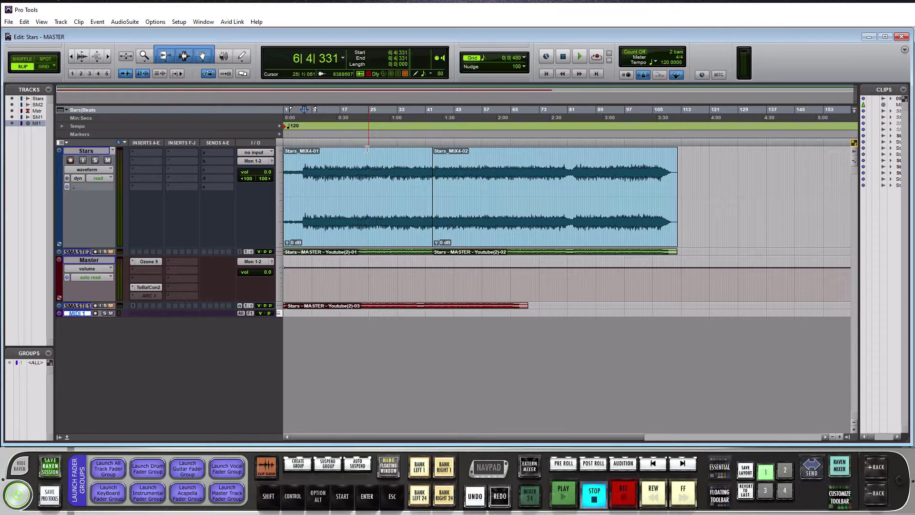
pyautogui.click(72, 75)
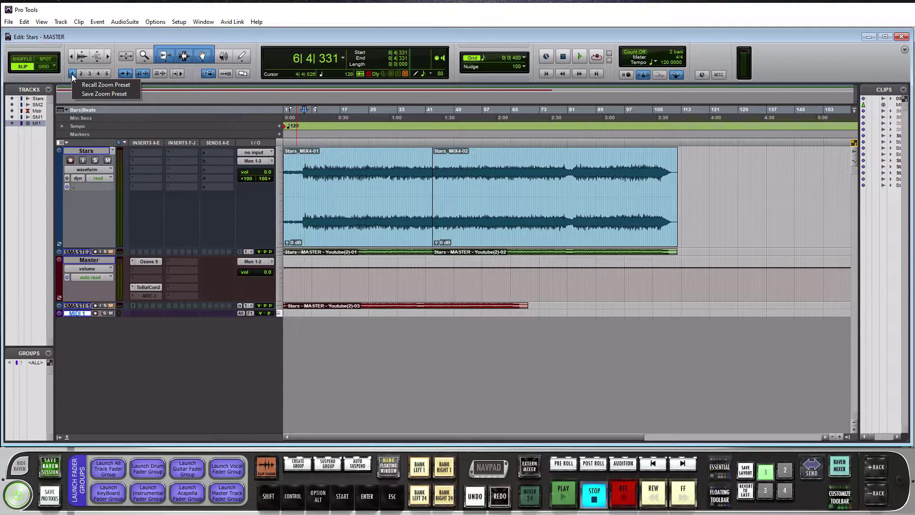
pyautogui.click(102, 98)
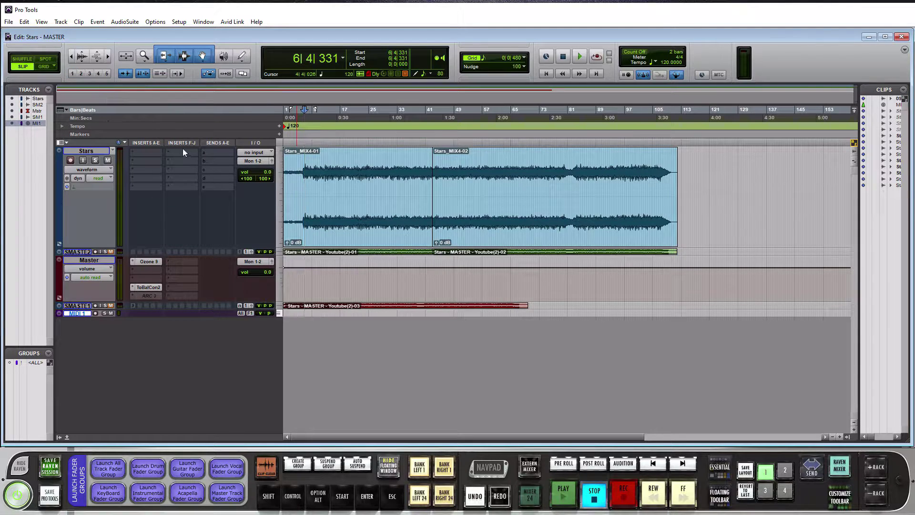
pyautogui.hotkey('ctrl', ']')
pyautogui.hotkey('ctrl', ']')
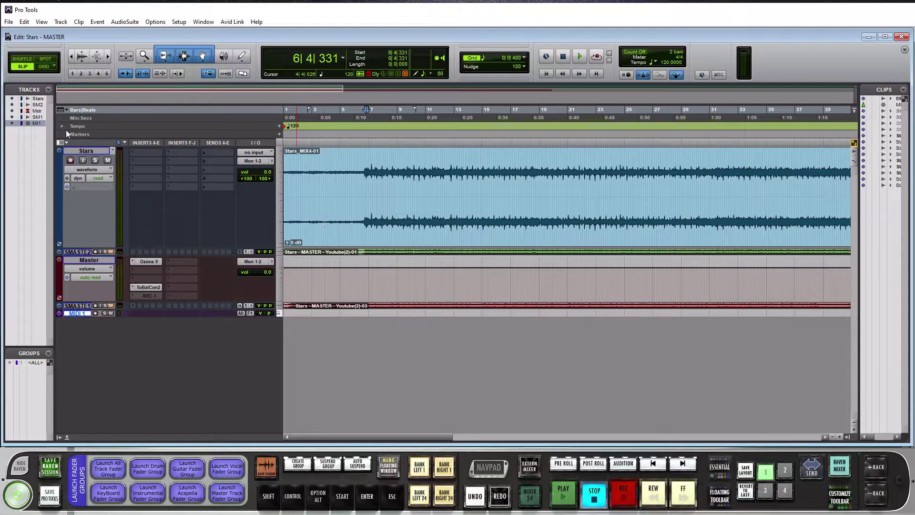
pyautogui.click(70, 72)
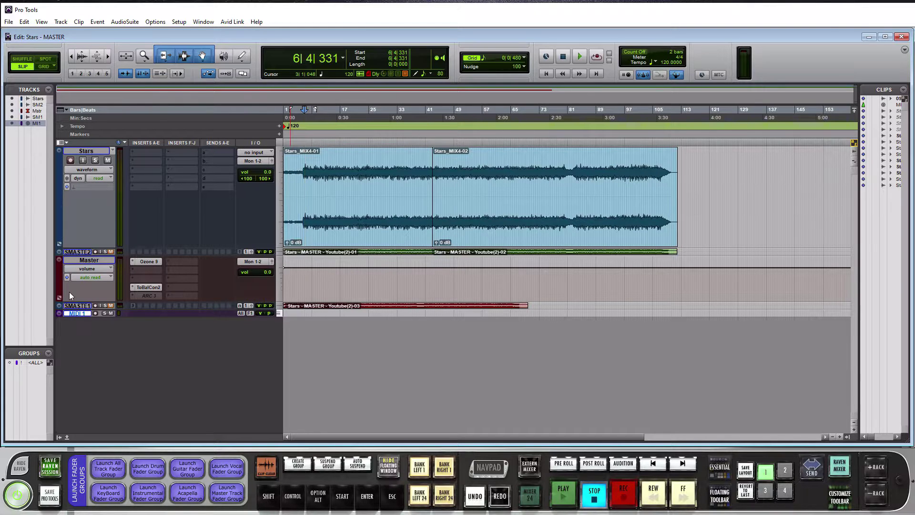
pyautogui.click(126, 57)
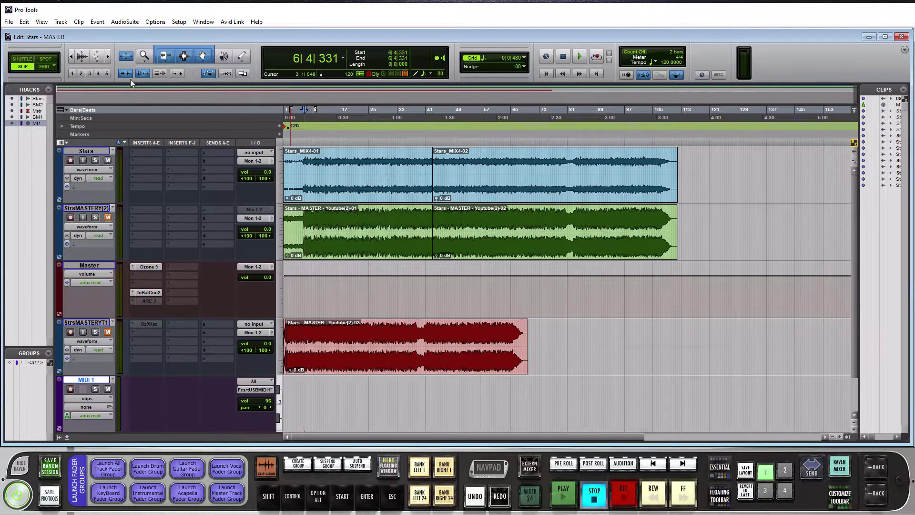
pyautogui.click(125, 56)
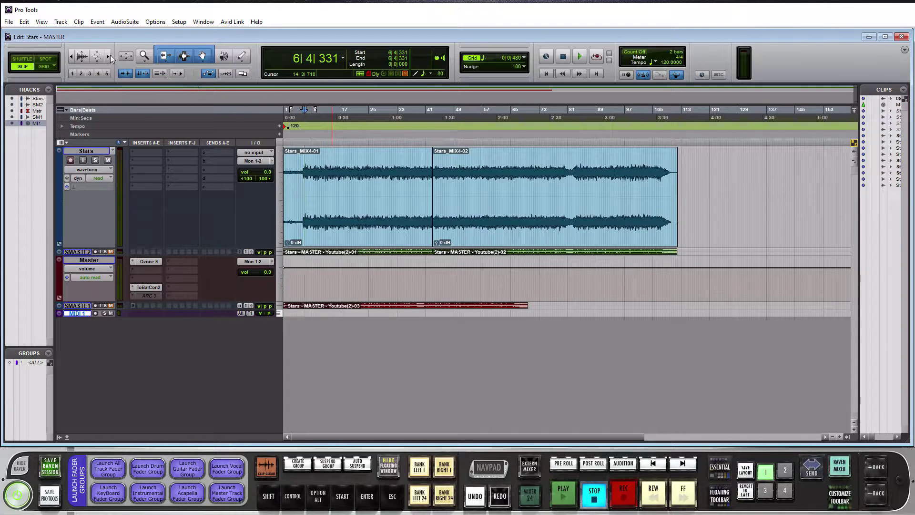
# - Zoom in four steps on the start of the Stars clip with the Zoomer tool
pyautogui.click(144, 59)
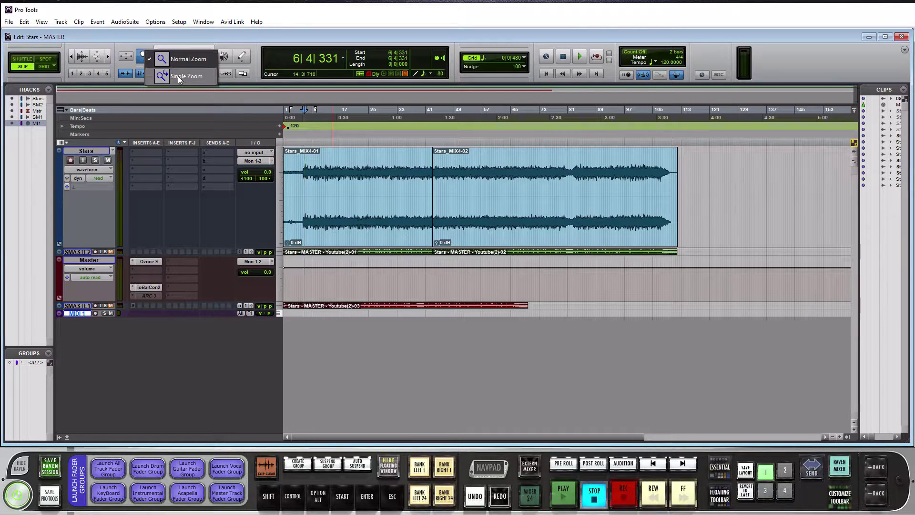
pyautogui.click(142, 36)
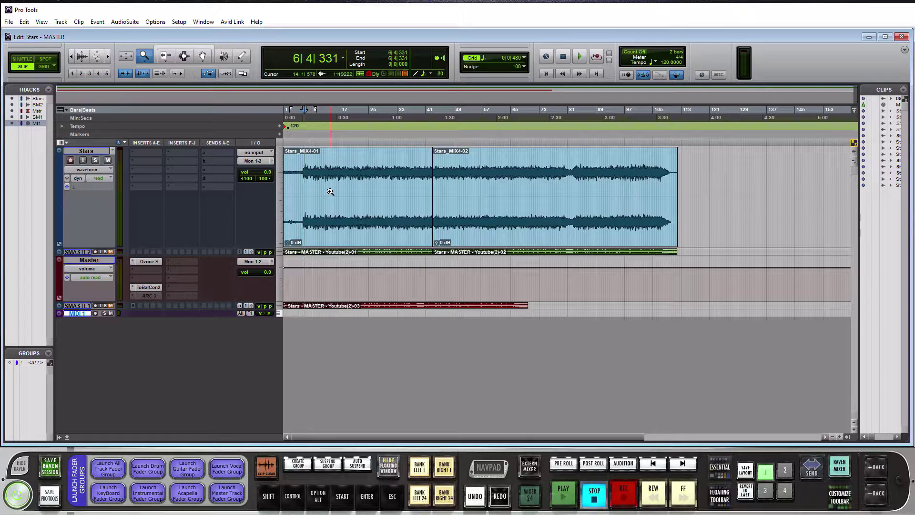
pyautogui.click(331, 190)
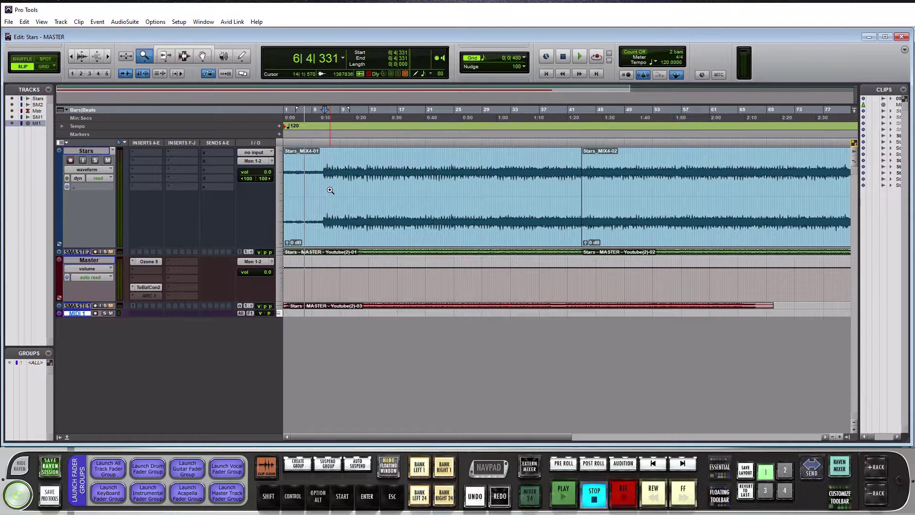
pyautogui.click(331, 191)
pyautogui.click(331, 191)
pyautogui.click(330, 190)
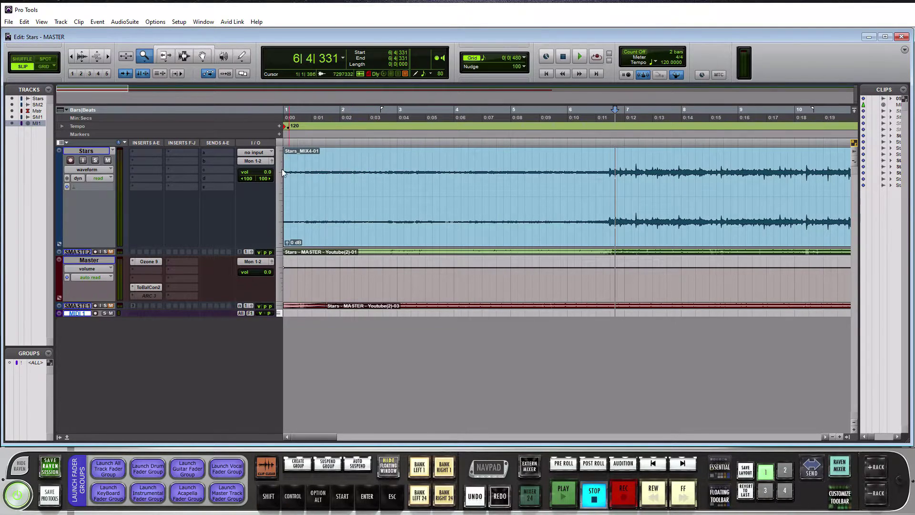
# - Zoom back out three steps from the Stars clip with the Zoomer
pyautogui.click(146, 62)
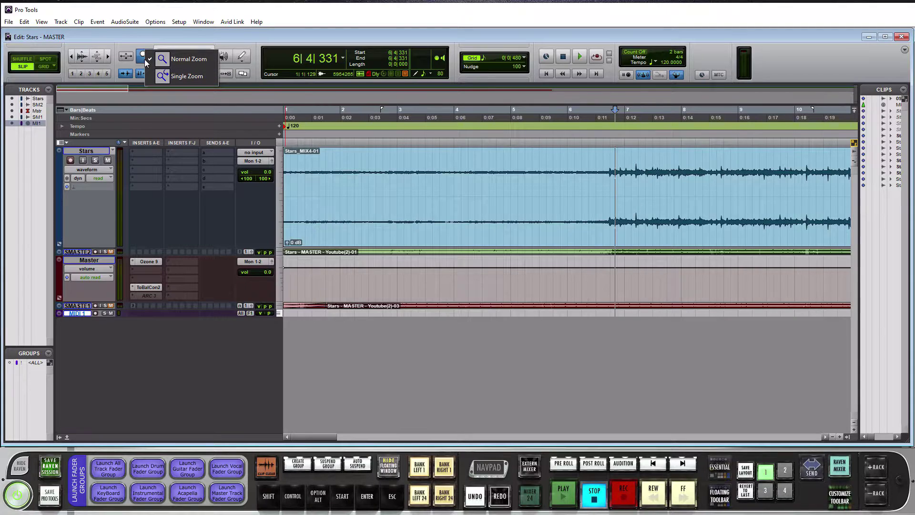
pyautogui.click(155, 34)
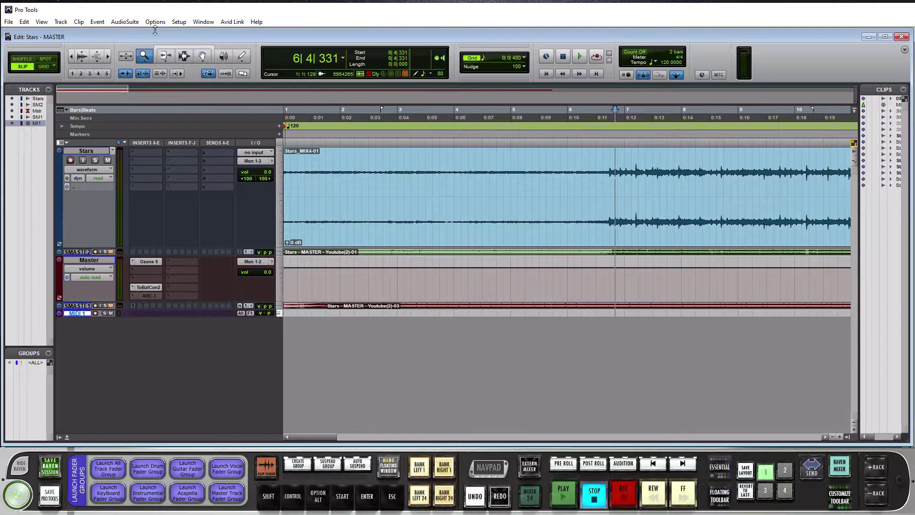
pyautogui.keyDown('alt'); pyautogui.click(435, 199); pyautogui.keyUp('alt')
pyautogui.keyDown('alt'); pyautogui.click(434, 198); pyautogui.keyUp('alt')
pyautogui.keyDown('alt'); pyautogui.click(435, 198); pyautogui.keyUp('alt')
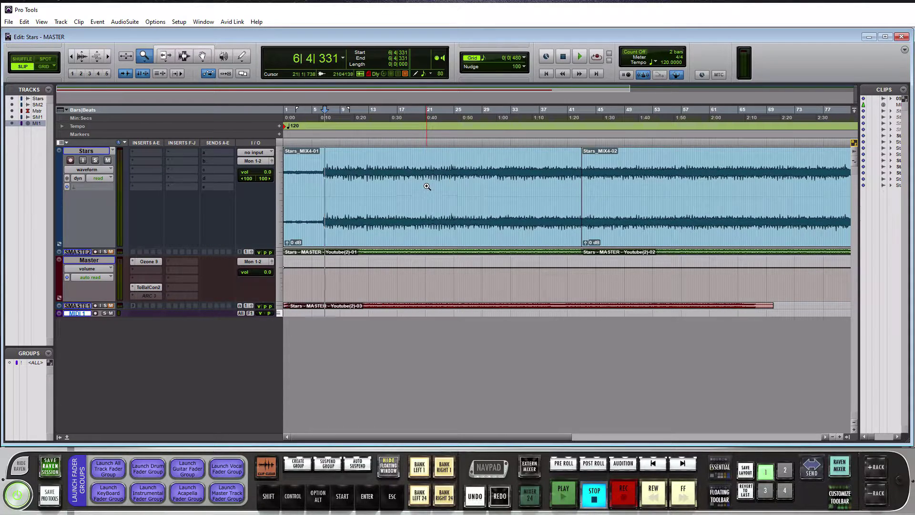
# - Set the Zoomer to Single Zoom and zoom in once on the Stars clip
pyautogui.click(144, 58)
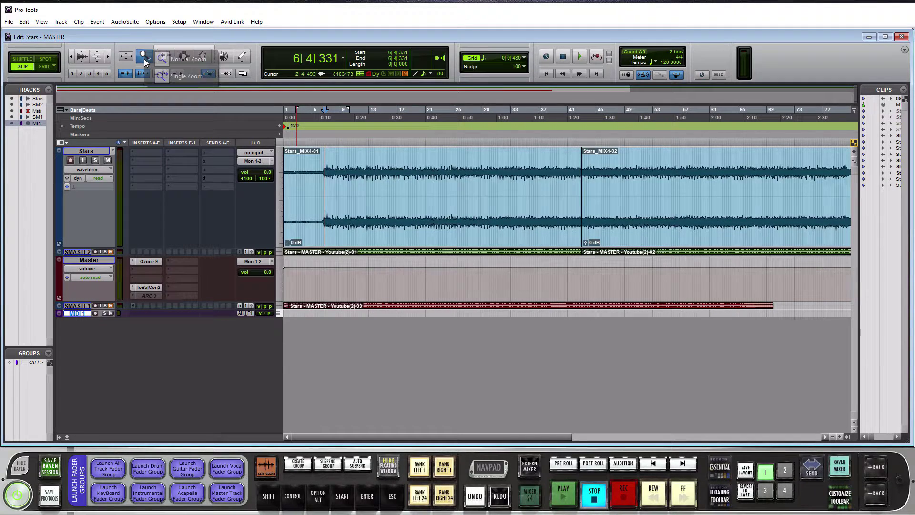
pyautogui.click(173, 77)
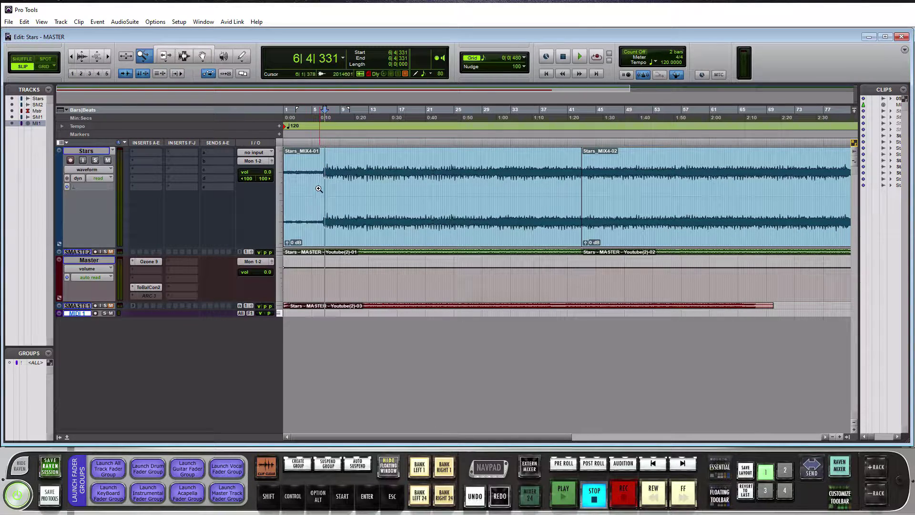
pyautogui.click(331, 189)
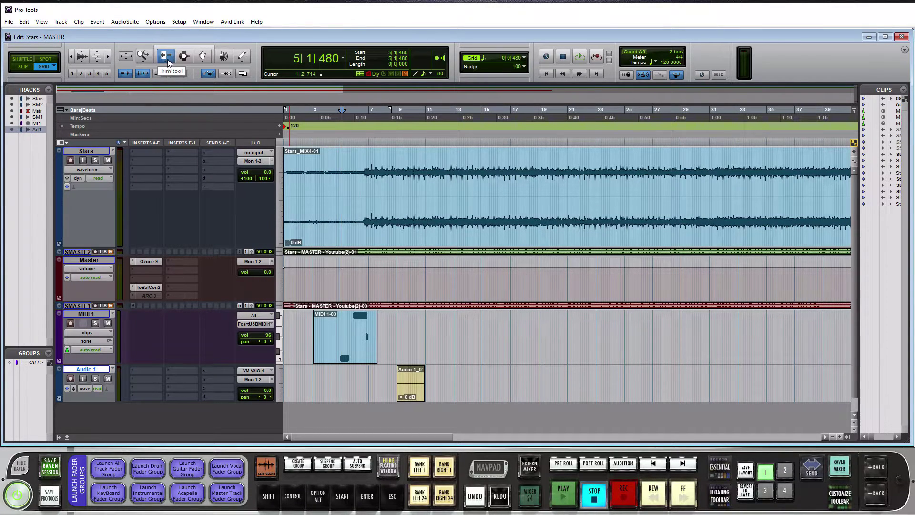
pyautogui.click(166, 62)
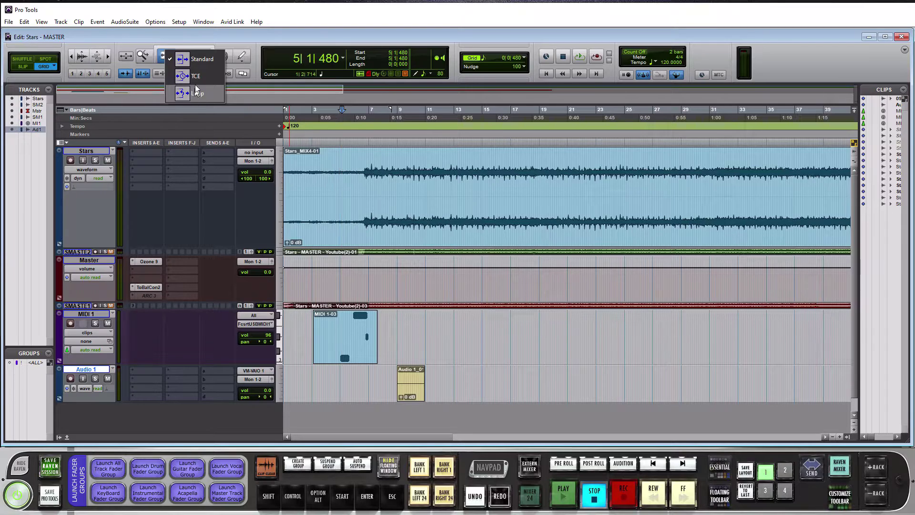
pyautogui.click(234, 34)
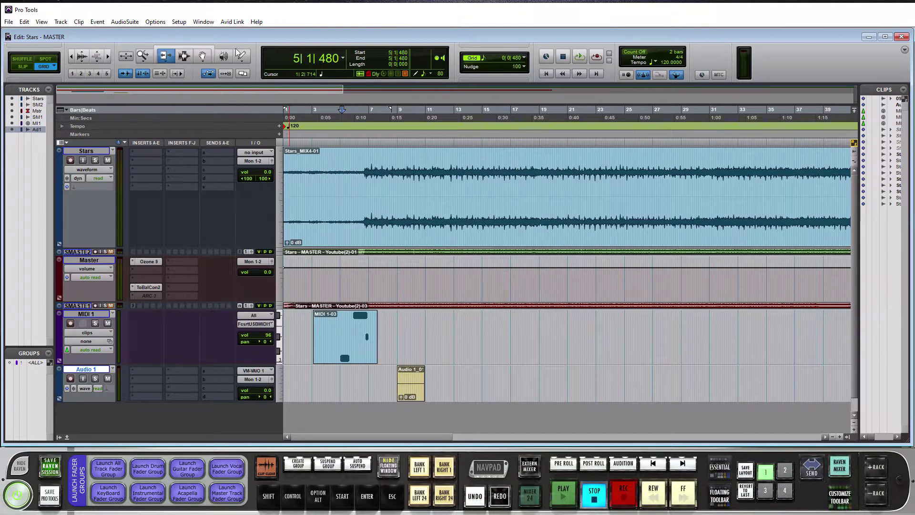
pyautogui.doubleClick(292, 182)
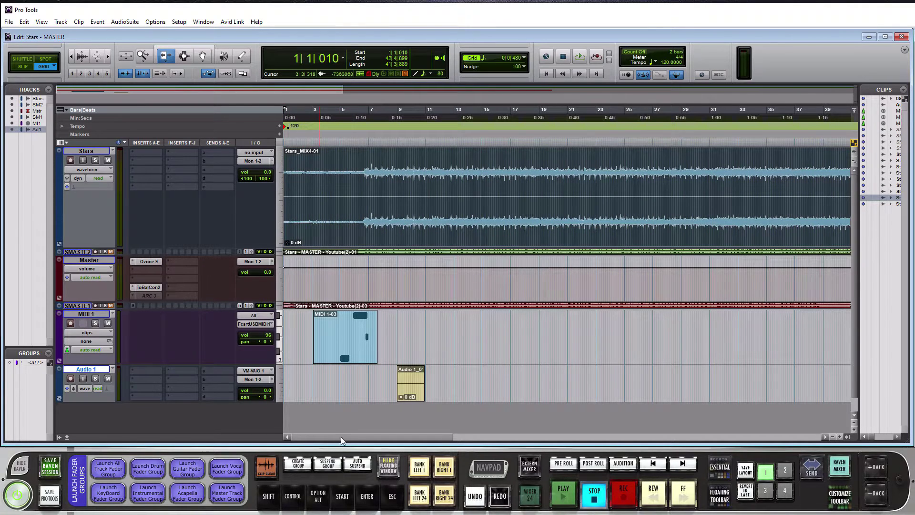
pyautogui.moveTo(342, 437); pyautogui.dragTo(710, 310)
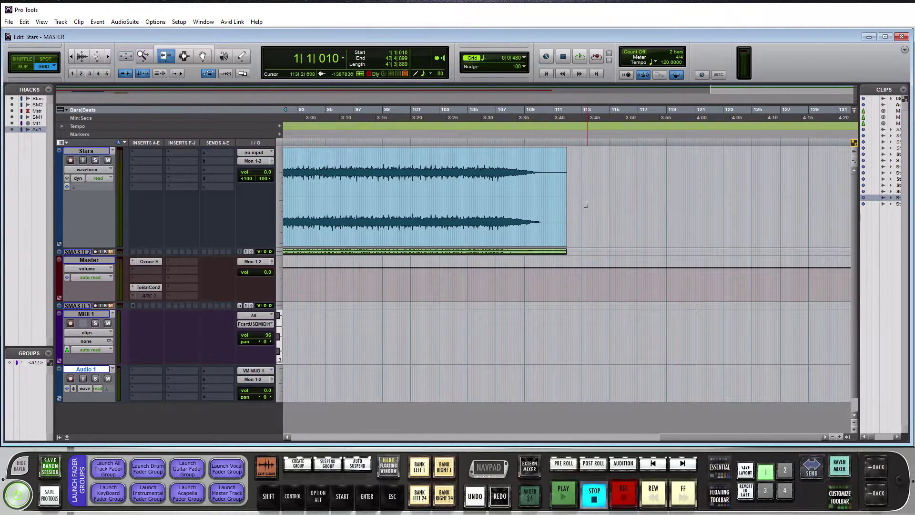
pyautogui.moveTo(565, 166); pyautogui.dragTo(509, 172)
pyautogui.hotkey('ctrl', 'z')
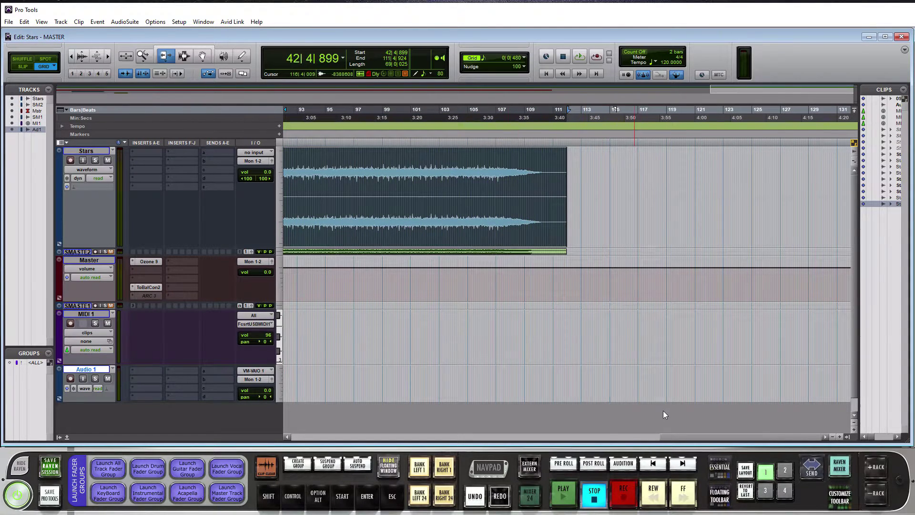
pyautogui.moveTo(665, 435); pyautogui.dragTo(274, 434)
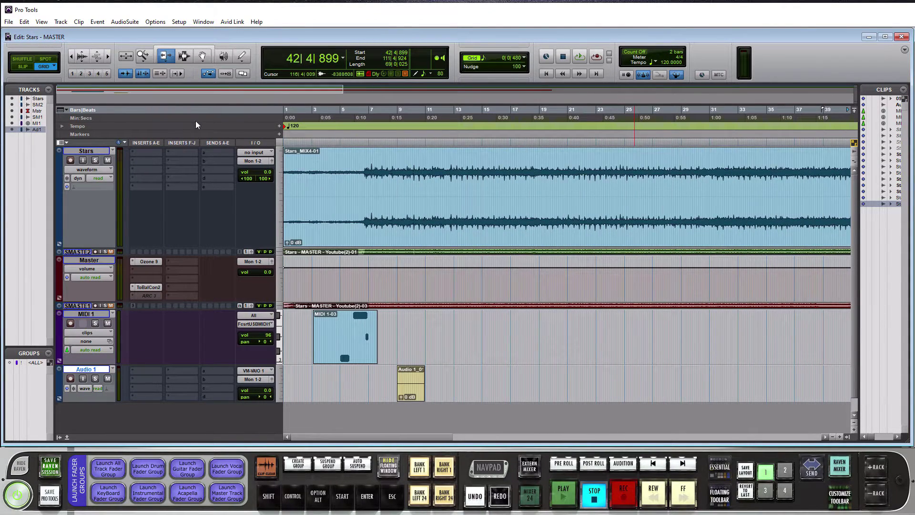
# - Switch the Trim tool to TCE and stretch the Audio 1 clip's end out to bar 13
pyautogui.click(165, 61)
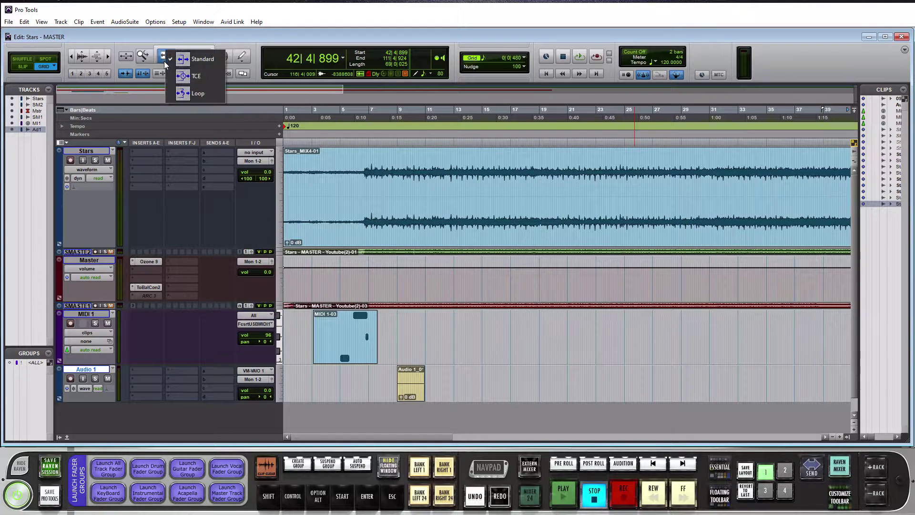
pyautogui.click(193, 78)
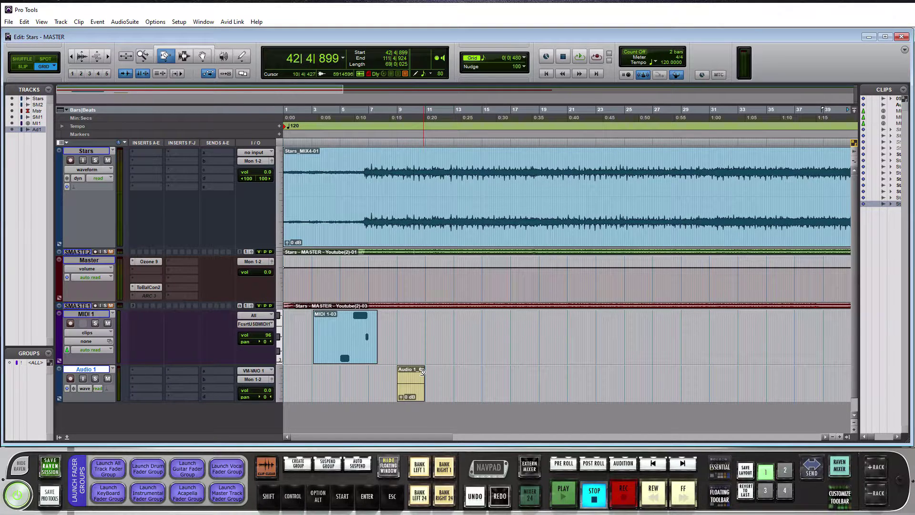
pyautogui.moveTo(423, 370); pyautogui.dragTo(454, 389)
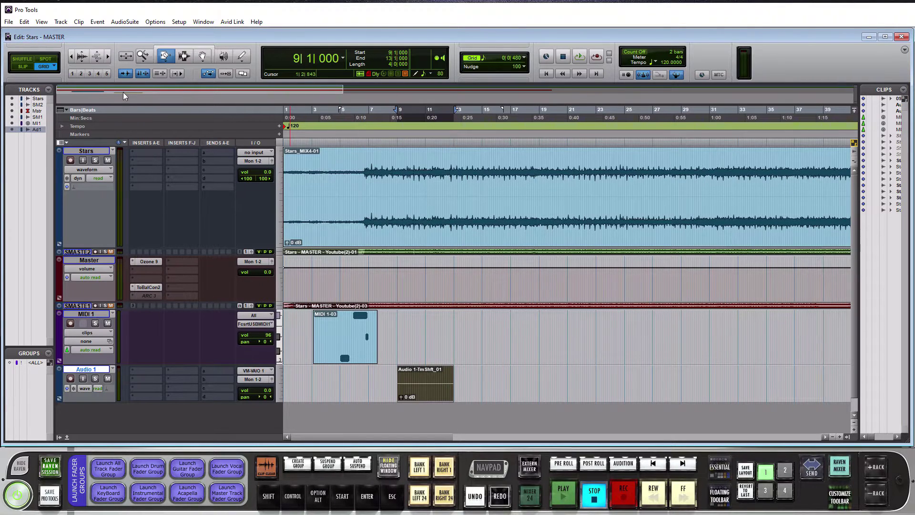
# - With Trim in Loop mode, trim MIDI 1-03 to end at bar 7, then loop it past bar 20
pyautogui.click(166, 58)
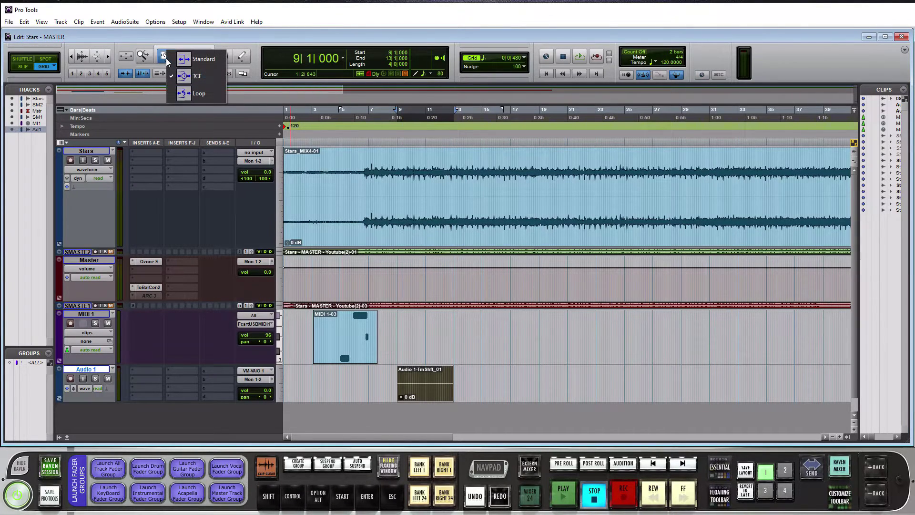
pyautogui.click(193, 96)
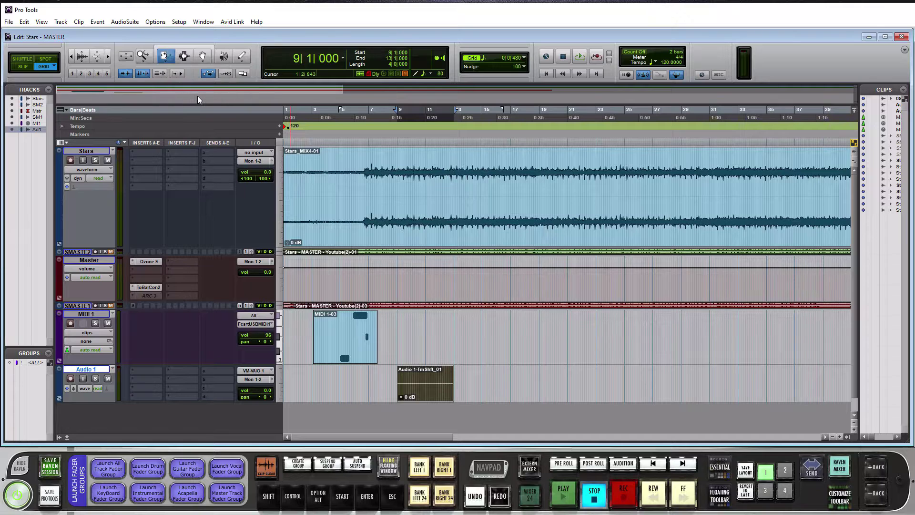
pyautogui.click(306, 337)
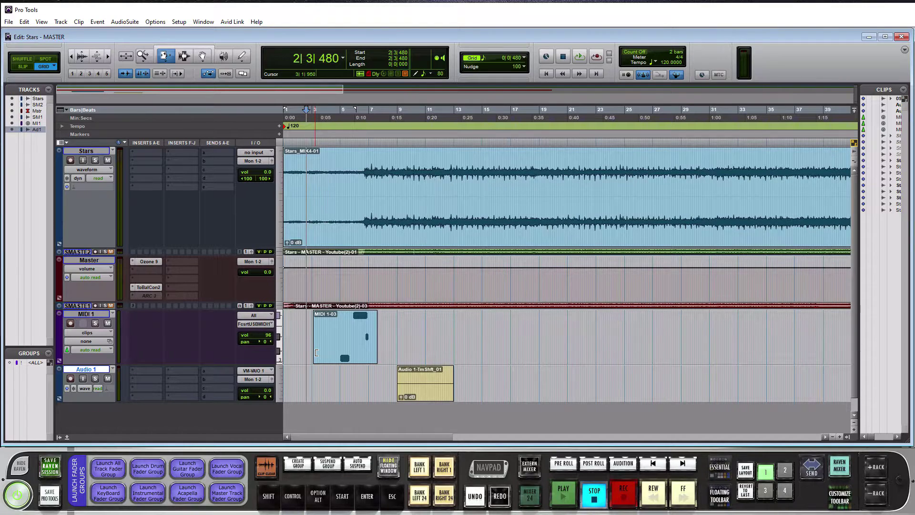
pyautogui.moveTo(317, 352); pyautogui.dragTo(342, 357)
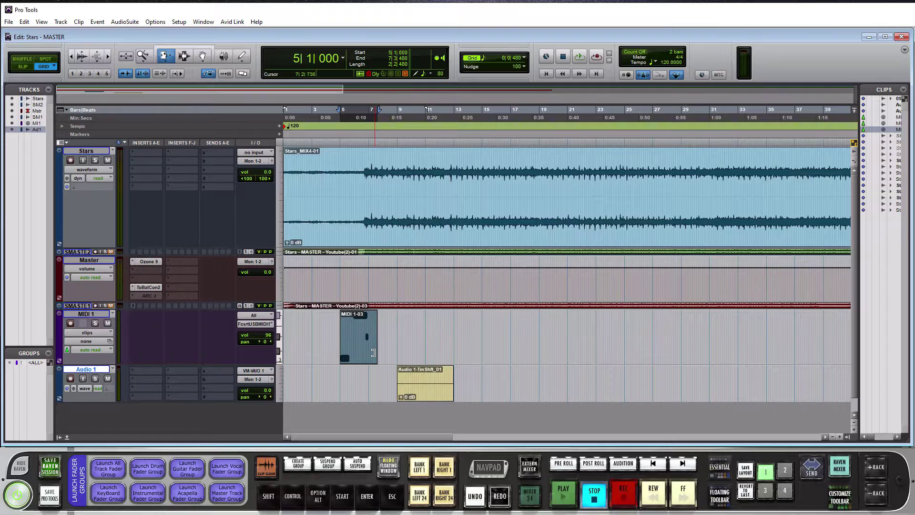
pyautogui.moveTo(373, 354); pyautogui.dragTo(366, 357)
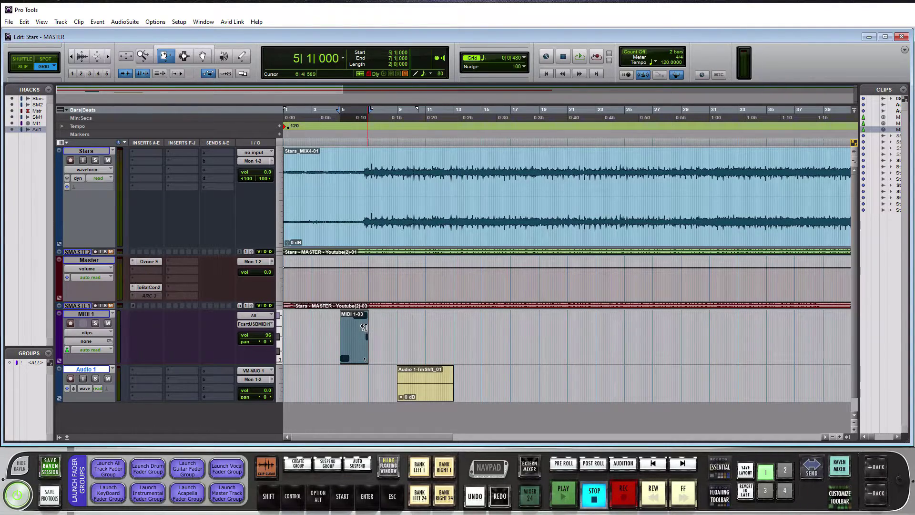
pyautogui.moveTo(364, 327); pyautogui.dragTo(566, 334)
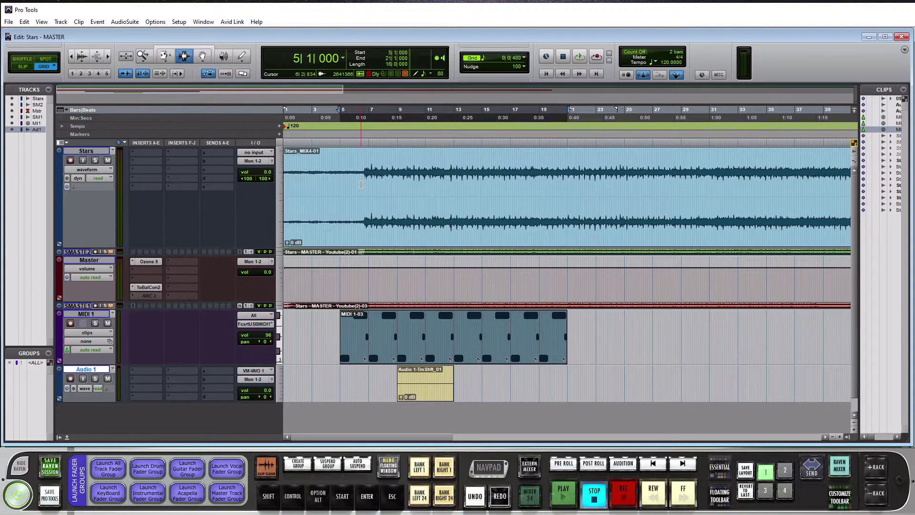
# - Select grid-snapped ranges on Stars from bar 5, then switch to Slip and drag a free range
pyautogui.moveTo(361, 185); pyautogui.dragTo(454, 185)
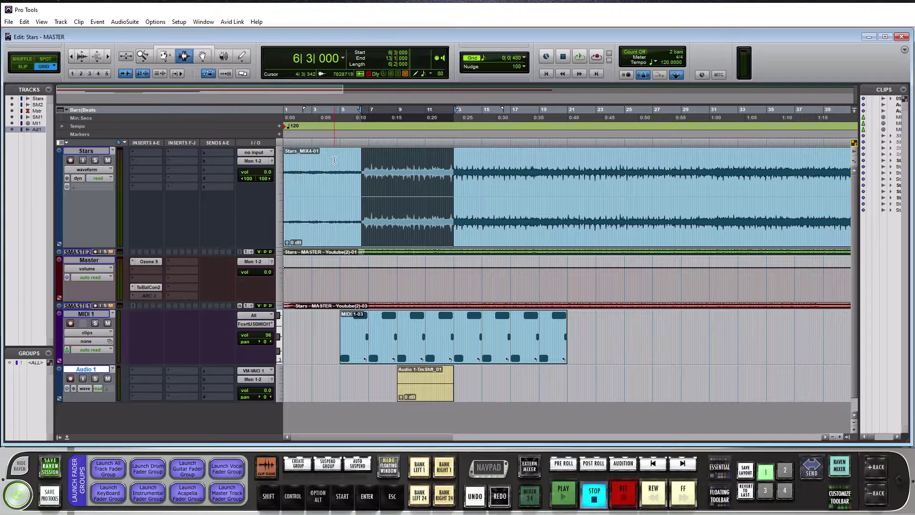
pyautogui.moveTo(340, 162); pyautogui.dragTo(370, 167)
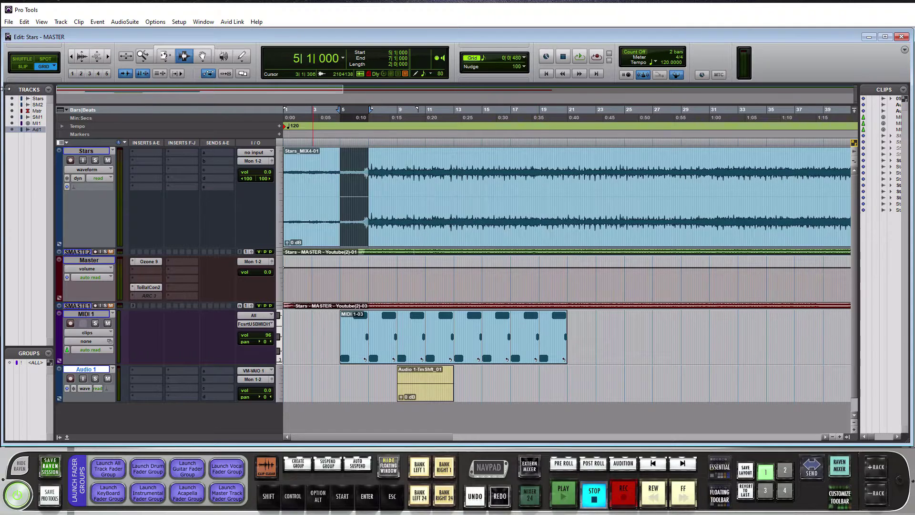
pyautogui.click(19, 70)
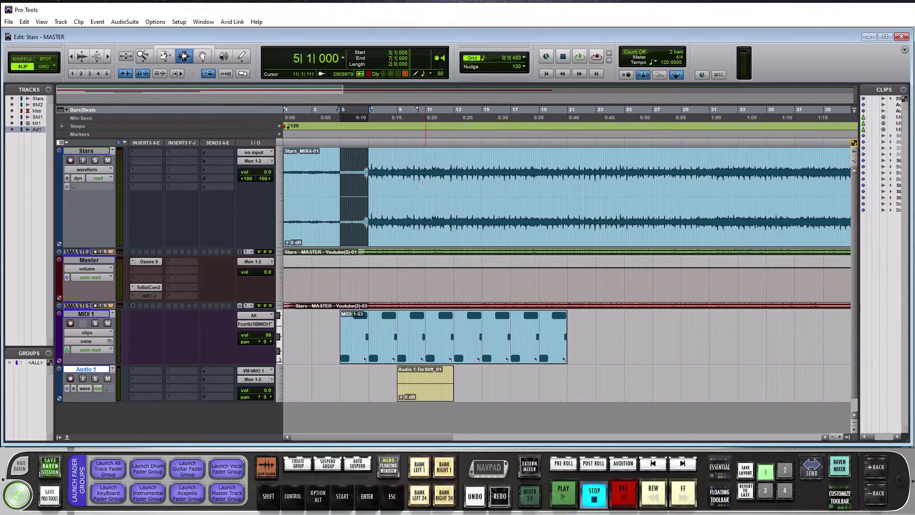
pyautogui.moveTo(423, 181); pyautogui.dragTo(621, 183)
# - Select a free range around bars 10–16, then return to Grid and select a later range
pyautogui.keyDown('shift'); pyautogui.click(491, 182); pyautogui.keyUp('shift')
pyautogui.moveTo(496, 188); pyautogui.dragTo(330, 188)
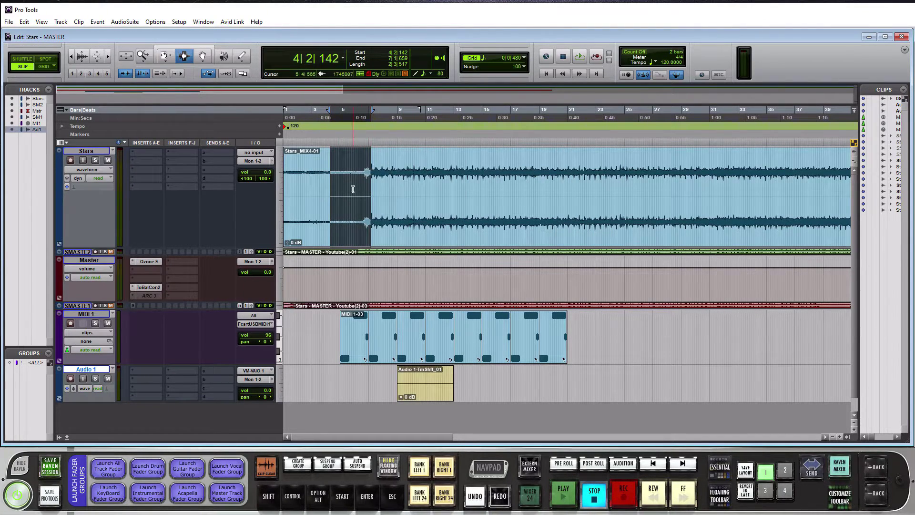
pyautogui.click(44, 66)
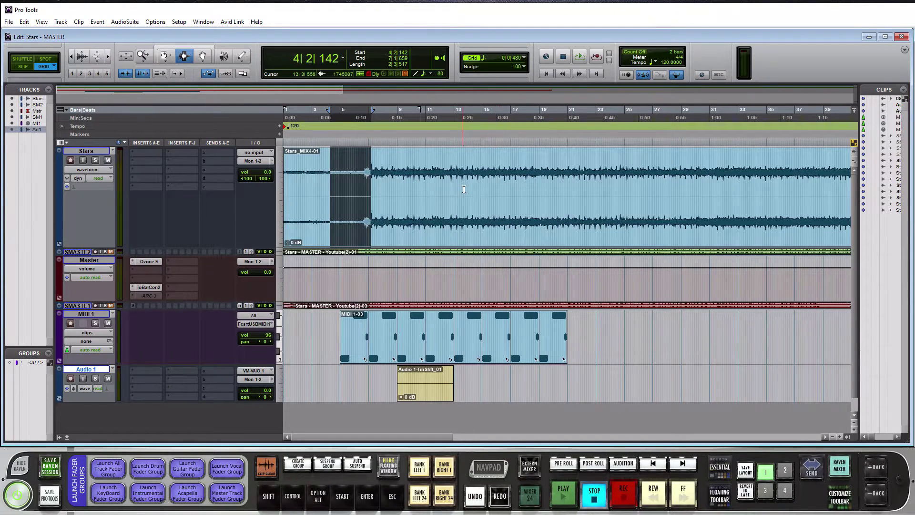
pyautogui.moveTo(467, 190); pyautogui.dragTo(555, 186)
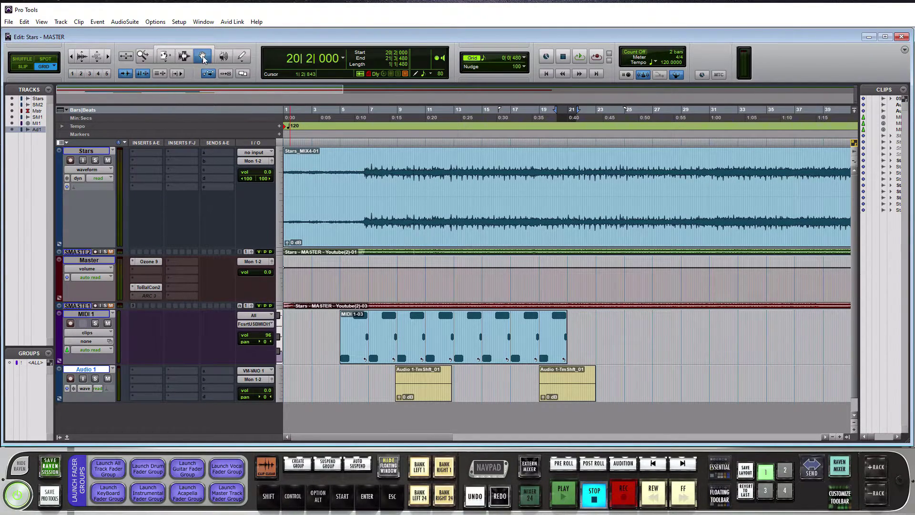
pyautogui.click(203, 58)
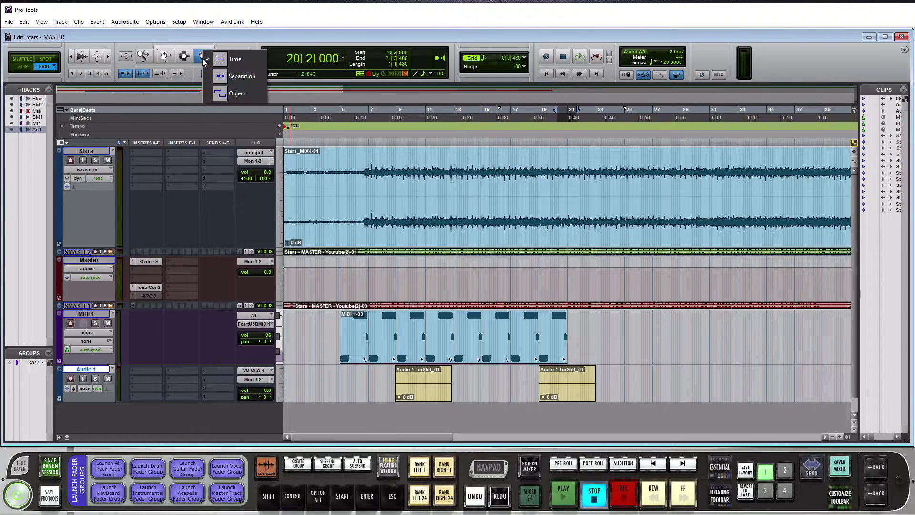
pyautogui.click(236, 64)
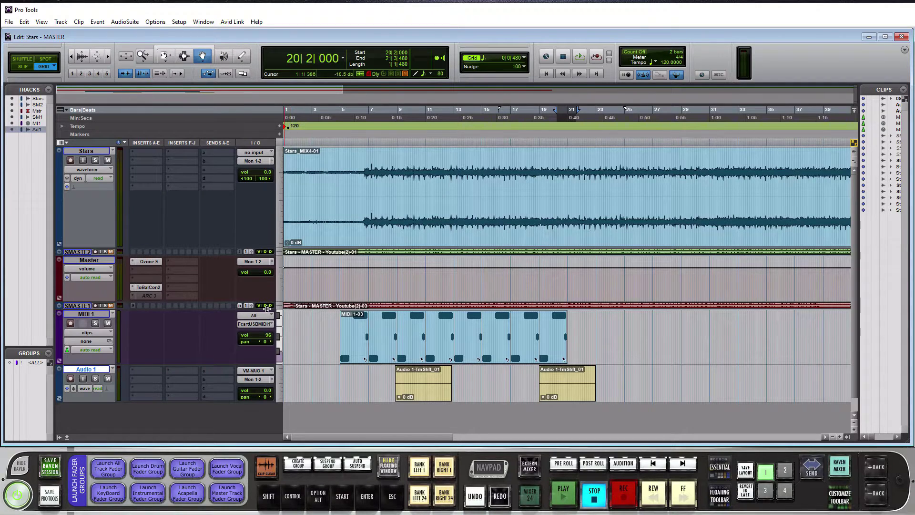
pyautogui.moveTo(411, 380)
pyautogui.mouseDown()
pyautogui.moveTo(465, 384)
pyautogui.moveTo(410, 384)
pyautogui.mouseUp()
pyautogui.hotkey('ctrl', 'z')
pyautogui.hotkey('ctrl', 'z')
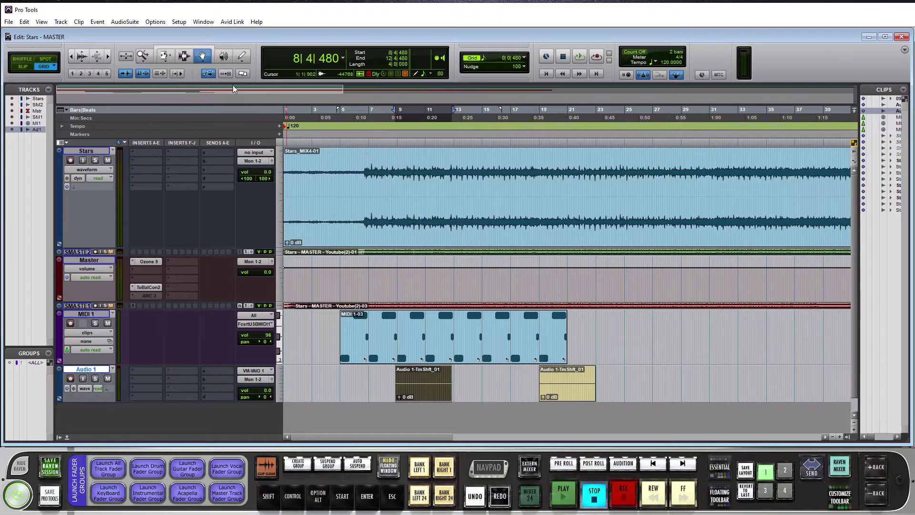
pyautogui.click(201, 61)
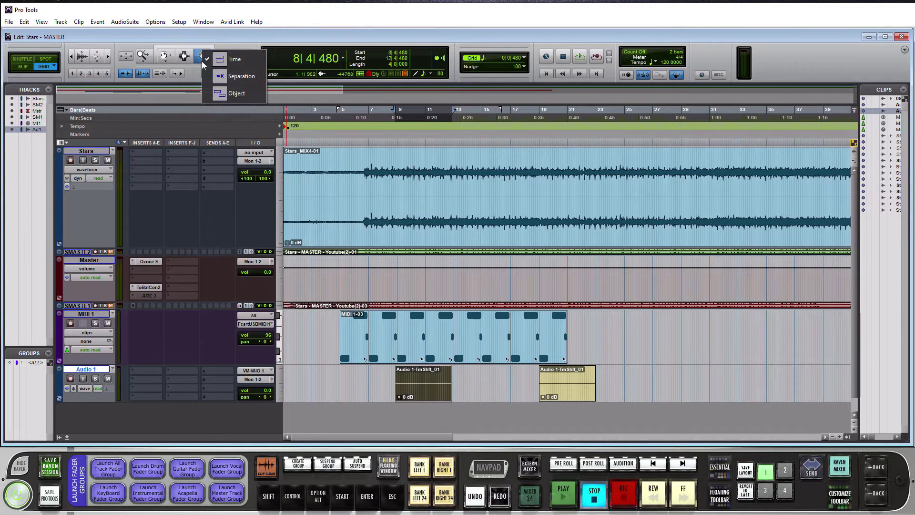
pyautogui.click(225, 77)
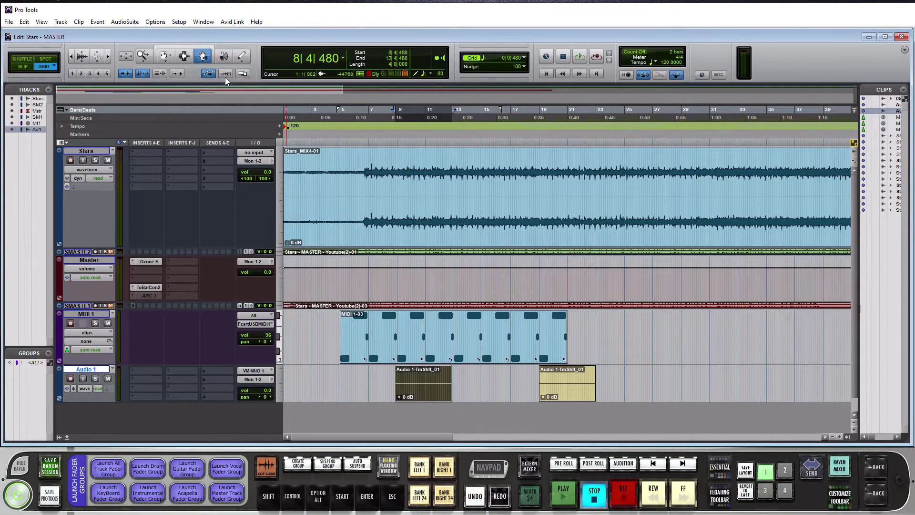
pyautogui.click(183, 58)
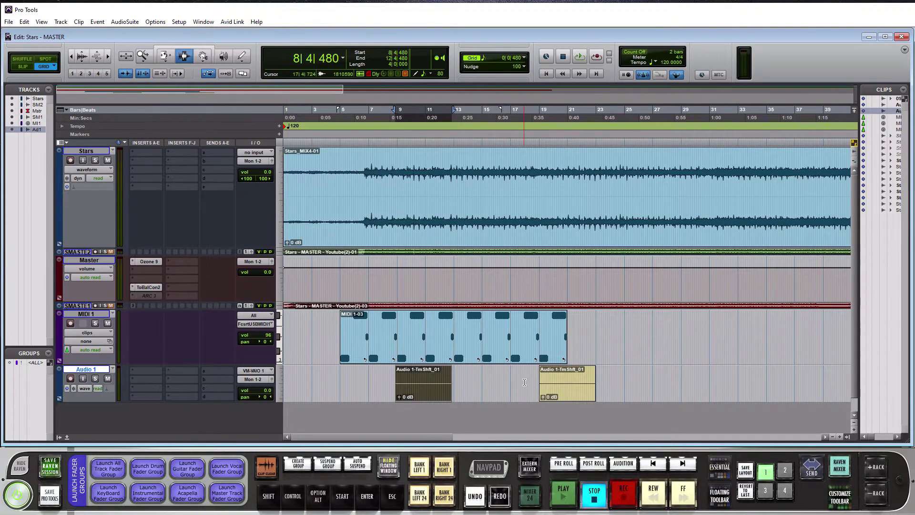
pyautogui.moveTo(560, 380); pyautogui.dragTo(580, 385)
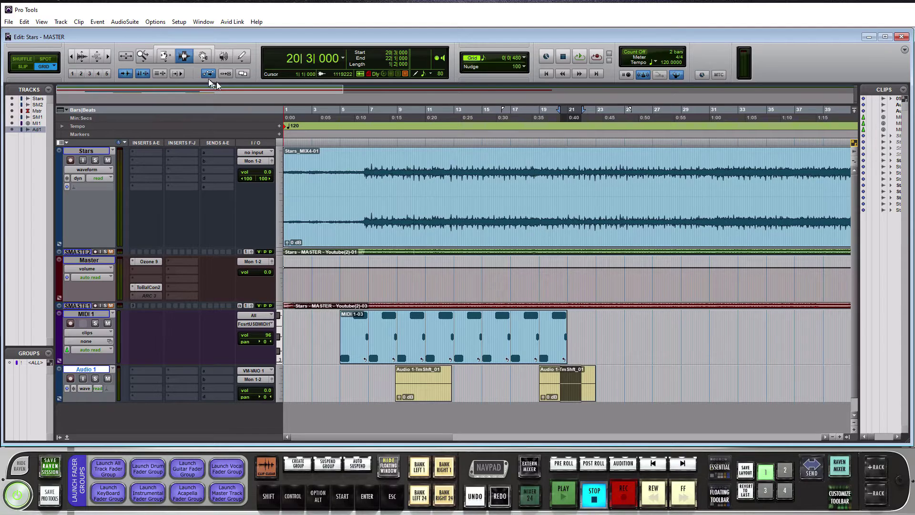
pyautogui.click(204, 58)
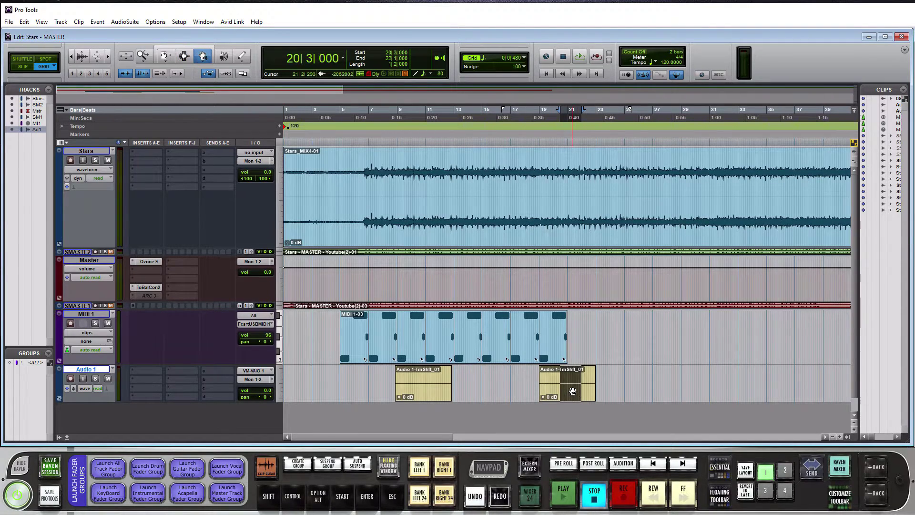
pyautogui.moveTo(572, 395); pyautogui.dragTo(657, 395)
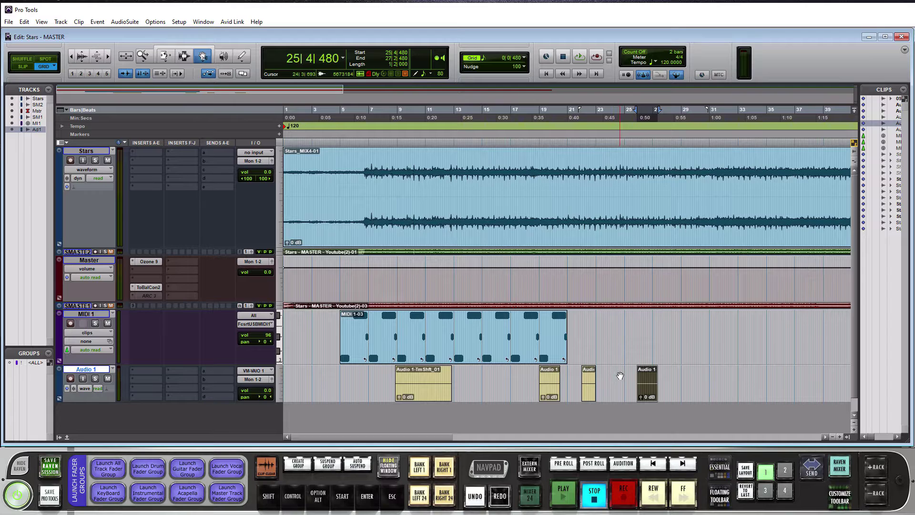
pyautogui.hotkey('ctrl', 'z')
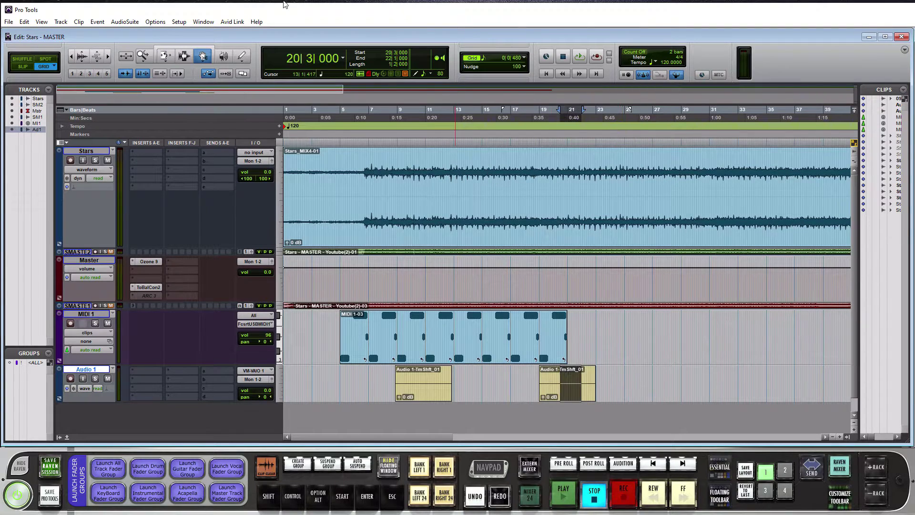
# - Set the Grabber to Object mode and select the first and second Audio 1 clips
pyautogui.click(200, 58)
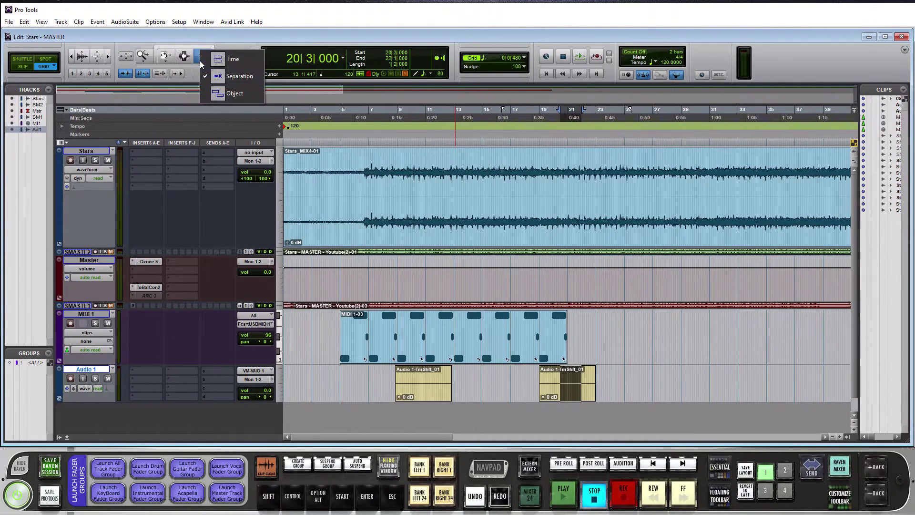
pyautogui.click(229, 93)
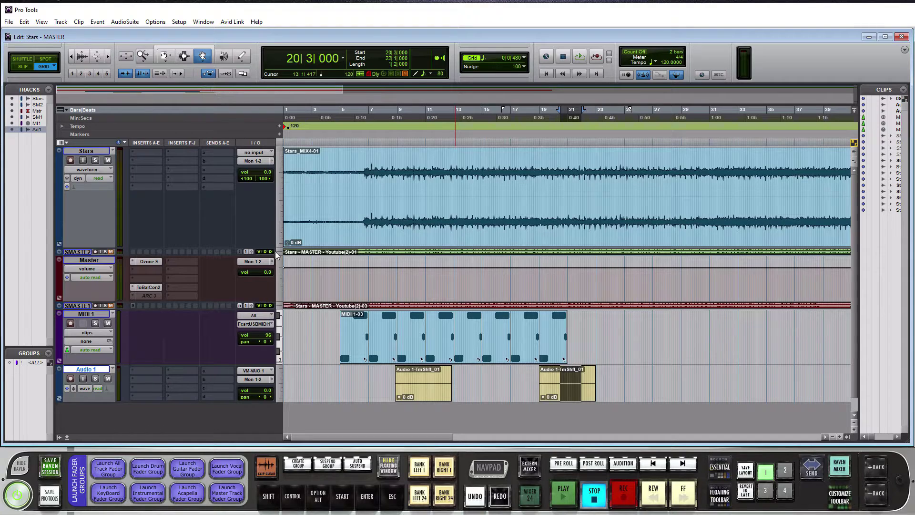
pyautogui.click(370, 377)
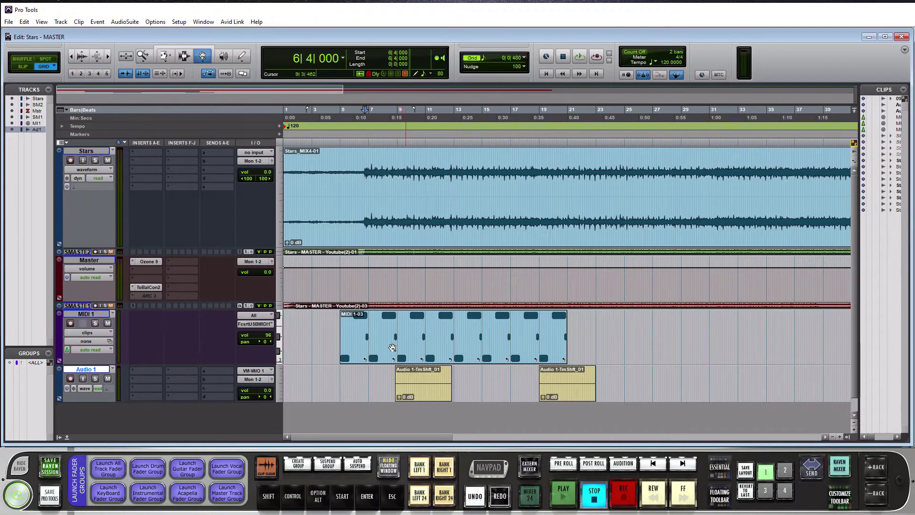
pyautogui.moveTo(203, 64); pyautogui.dragTo(233, 59)
pyautogui.click(424, 381)
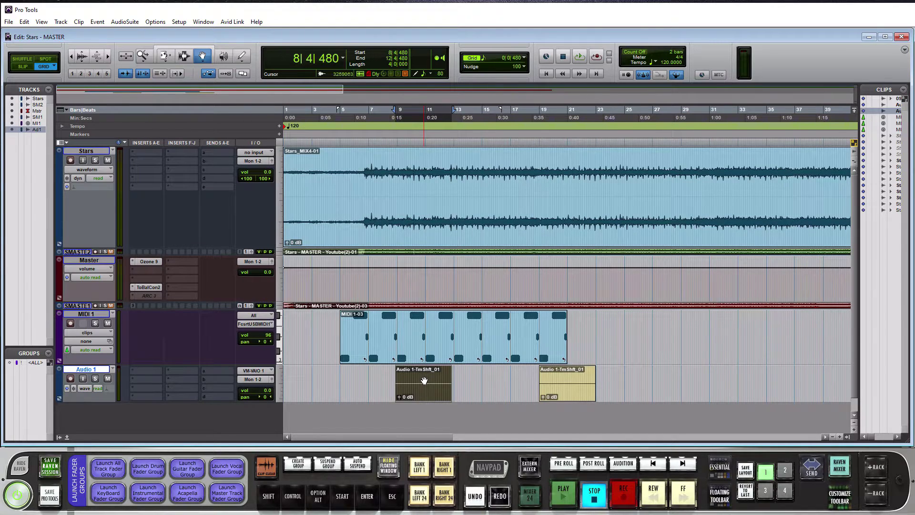
pyautogui.keyDown('shift'); pyautogui.click(564, 382); pyautogui.keyUp('shift')
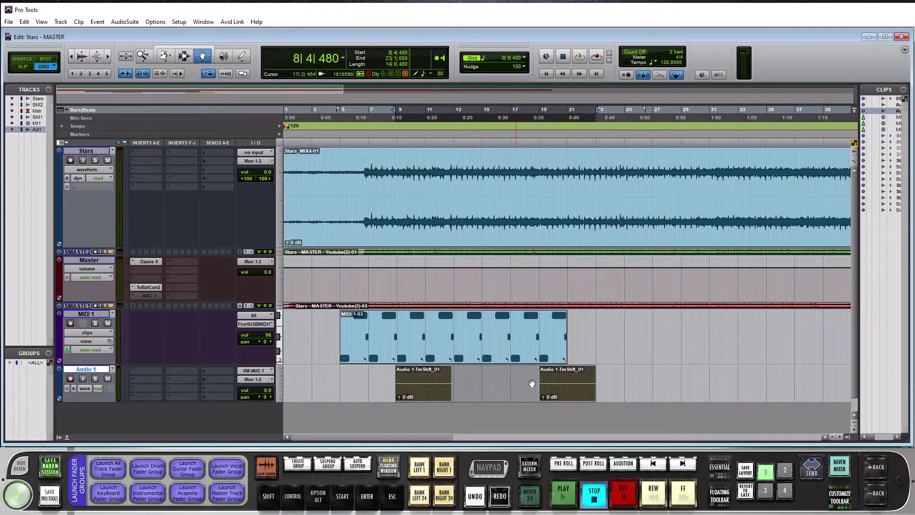
# - Reselect Object mode, pick each Audio 1 clip separately and add the MIDI 1-03 clip
pyautogui.click(199, 59)
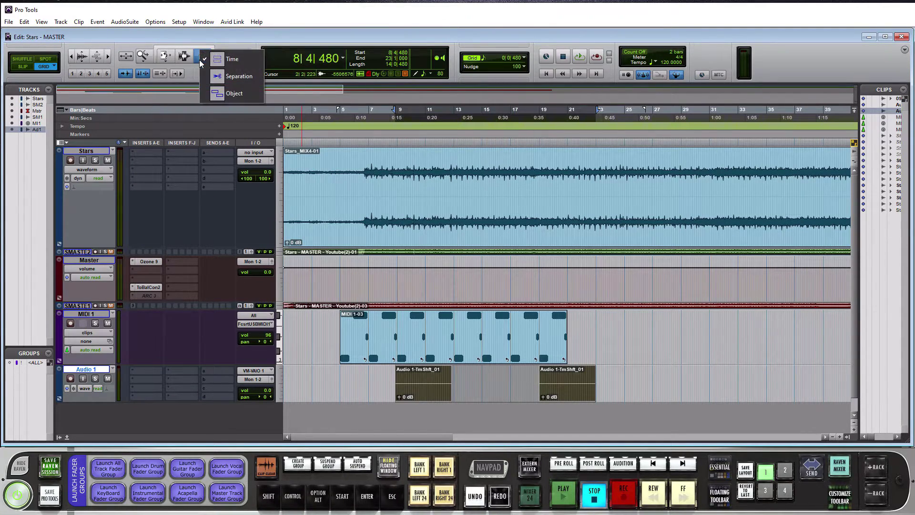
pyautogui.click(230, 93)
pyautogui.click(420, 373)
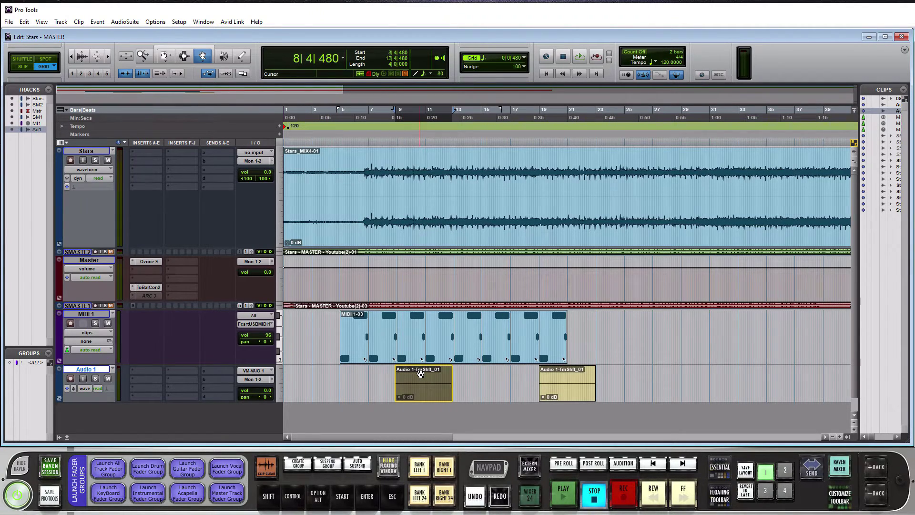
pyautogui.keyDown('shift'); pyautogui.click(569, 377); pyautogui.keyUp('shift')
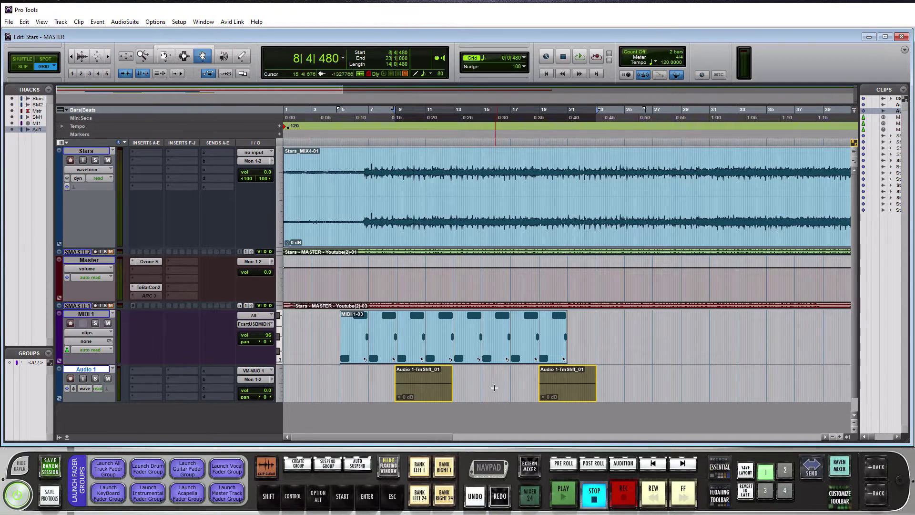
pyautogui.keyDown('shift'); pyautogui.click(481, 357); pyautogui.keyUp('shift')
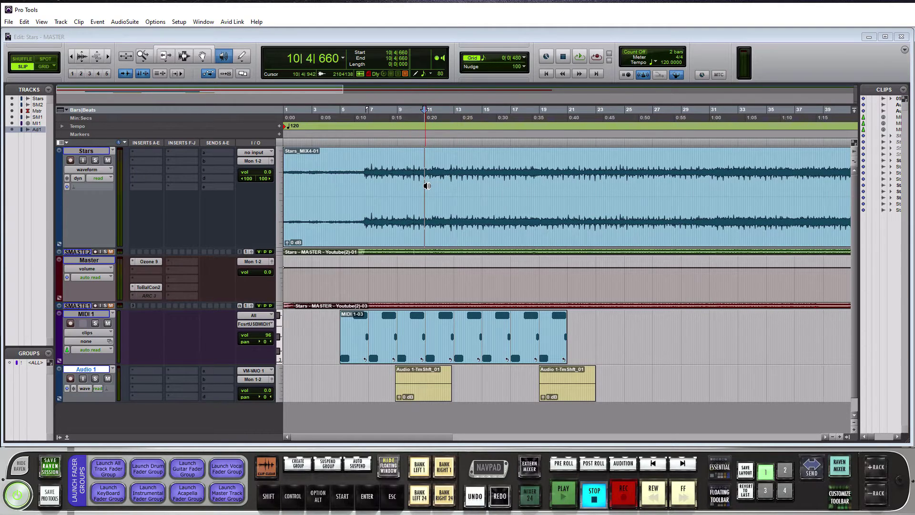
# - Scrub back and forth across the Stars waveform around bar 10
pyautogui.moveTo(425, 186); pyautogui.dragTo(416, 187)
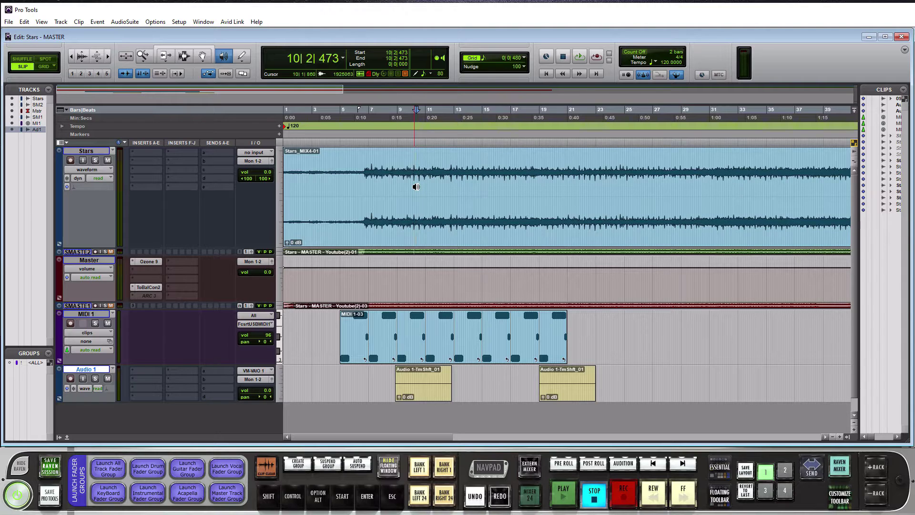
pyautogui.moveTo(416, 187); pyautogui.dragTo(453, 187)
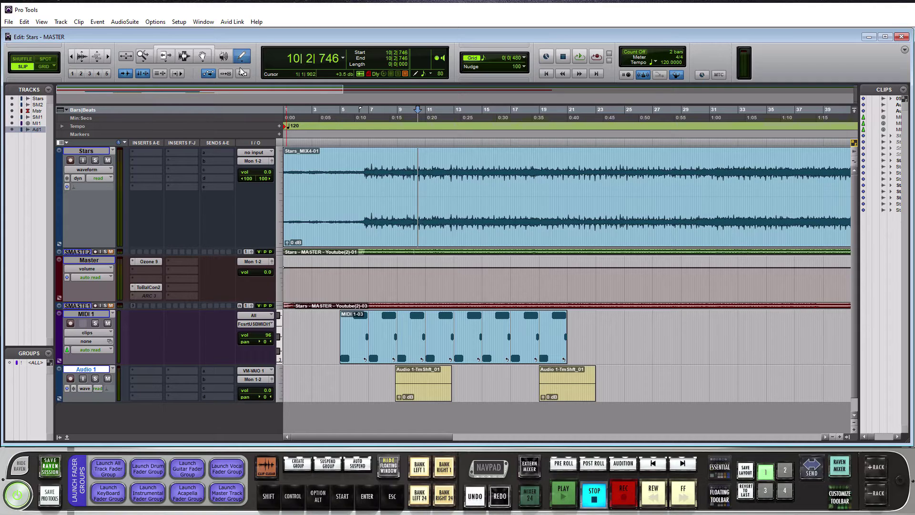
# - Set the Pencil tool's drawing shape to Free Hand
pyautogui.click(241, 62)
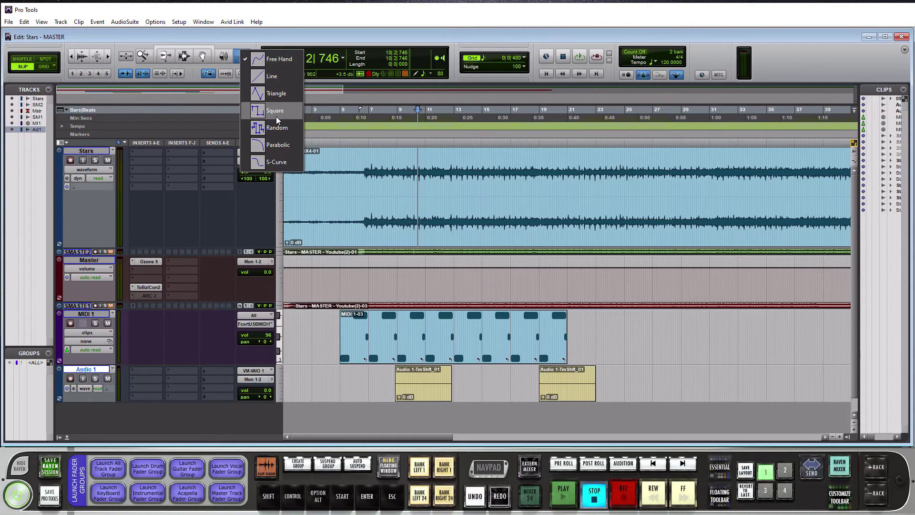
pyautogui.click(279, 66)
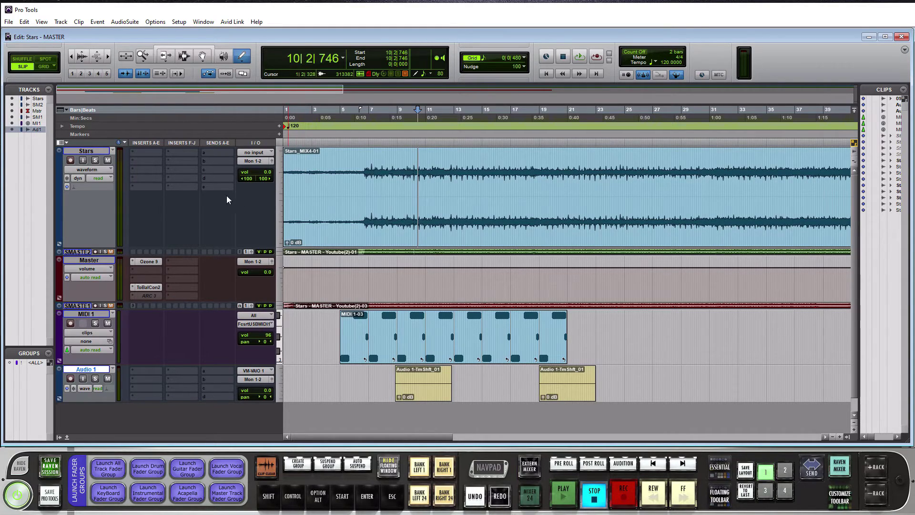
# - Show the Stars track's volume automation and draw a freehand dip in it
pyautogui.click(110, 169)
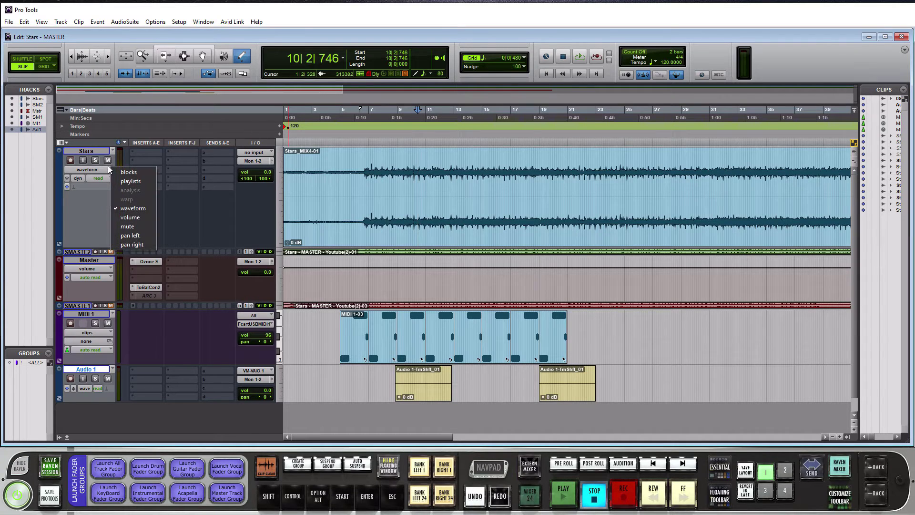
pyautogui.click(135, 217)
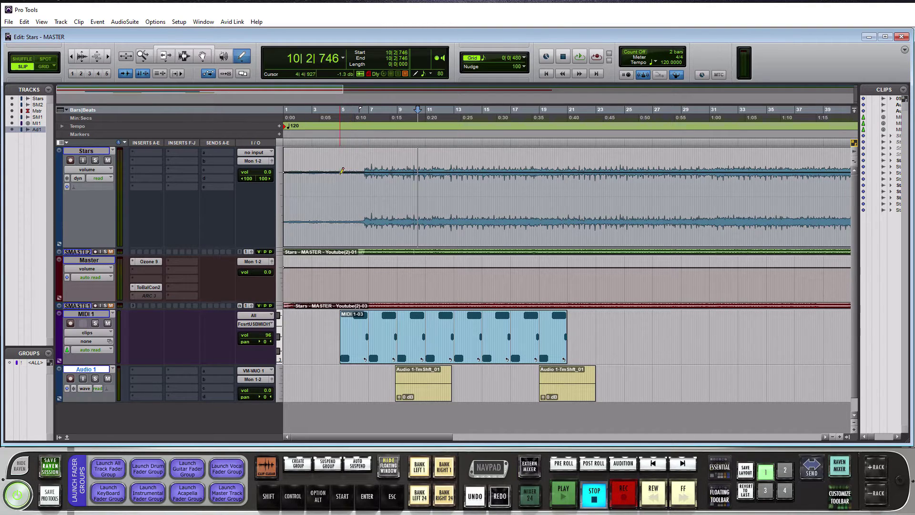
pyautogui.moveTo(341, 173)
pyautogui.mouseDown()
pyautogui.moveTo(375, 191)
pyautogui.moveTo(397, 171)
pyautogui.moveTo(442, 182)
pyautogui.moveTo(448, 173)
pyautogui.moveTo(484, 171)
pyautogui.moveTo(494, 196)
pyautogui.mouseUp()
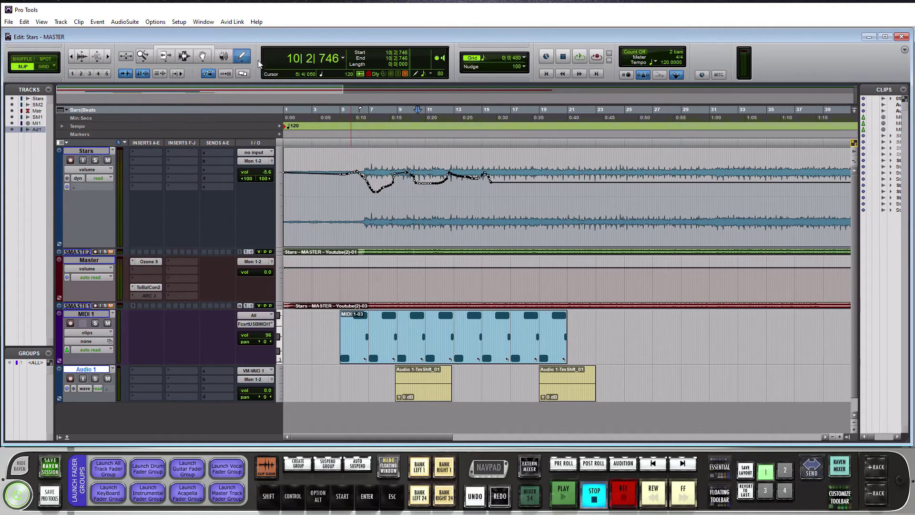
# - Switch the Pencil to Line and draw a straight-edged volume dip around bar 19
pyautogui.click(242, 60)
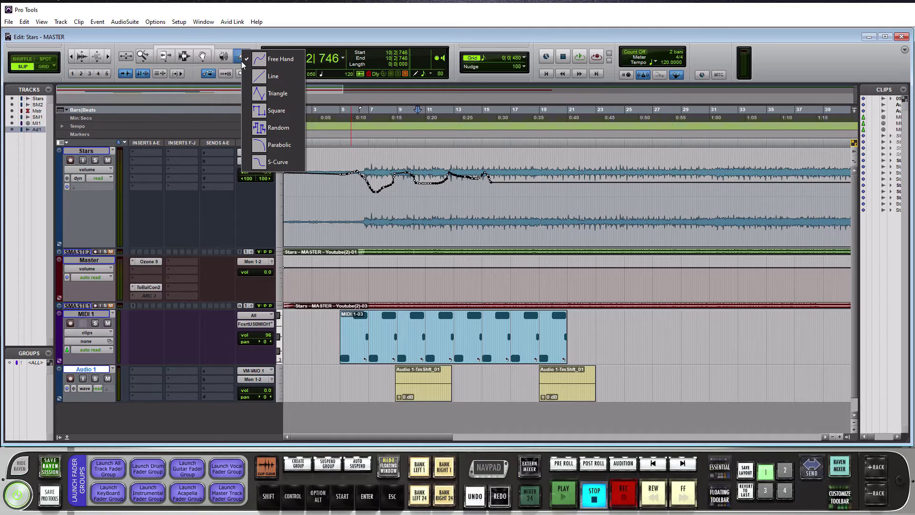
pyautogui.click(263, 78)
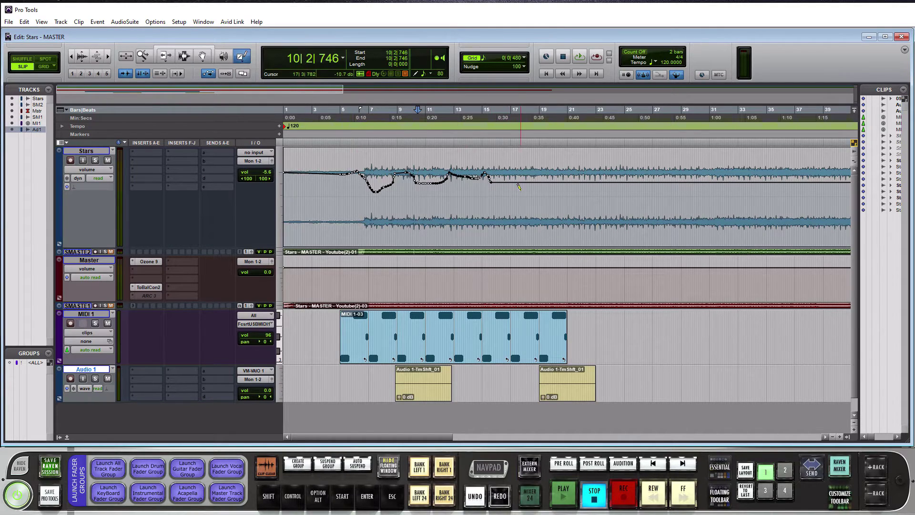
pyautogui.moveTo(525, 181)
pyautogui.mouseDown()
pyautogui.moveTo(549, 197)
pyautogui.moveTo(583, 177)
pyautogui.mouseUp()
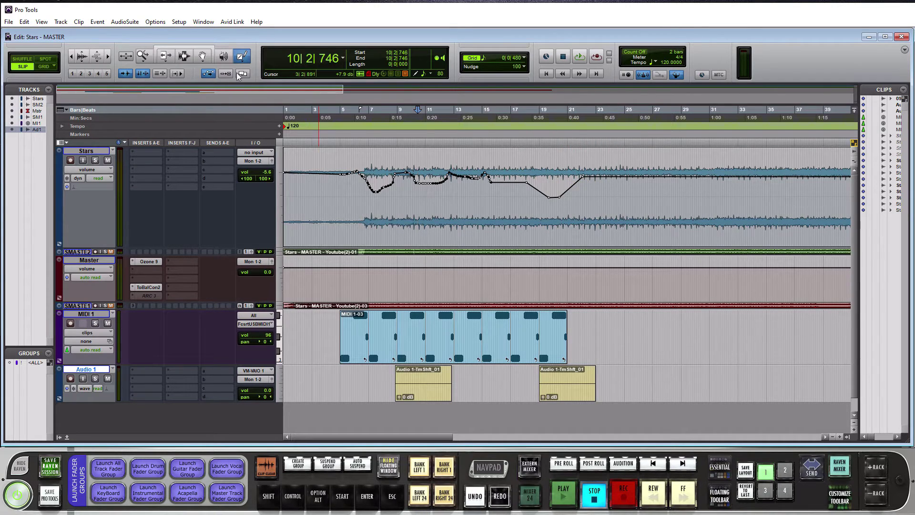
# - Draw jagged Random-shape volume from bar 24 to 31, then return the Pencil to Free Hand
pyautogui.click(241, 58)
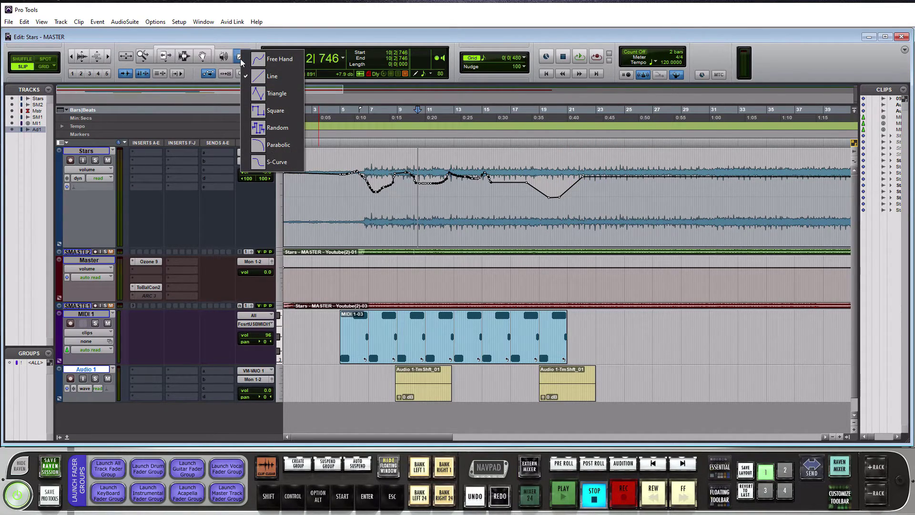
pyautogui.click(278, 128)
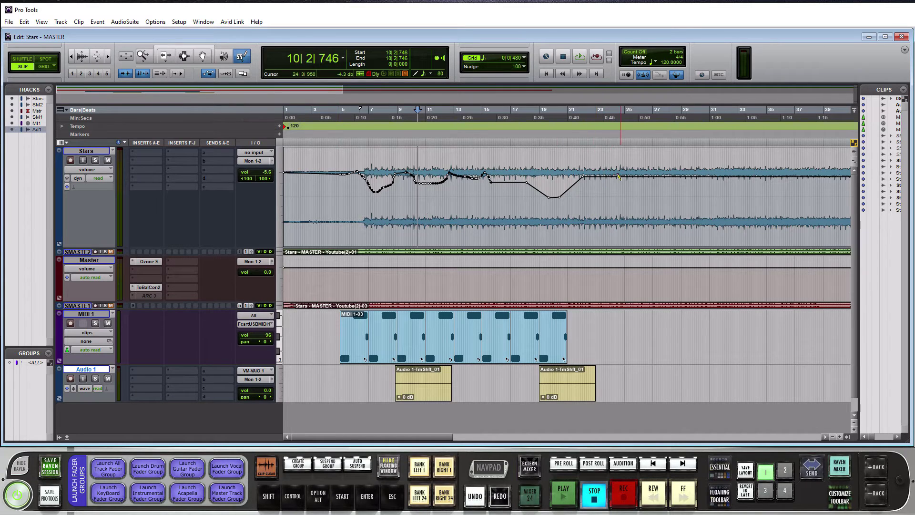
pyautogui.moveTo(618, 176); pyautogui.dragTo(705, 183)
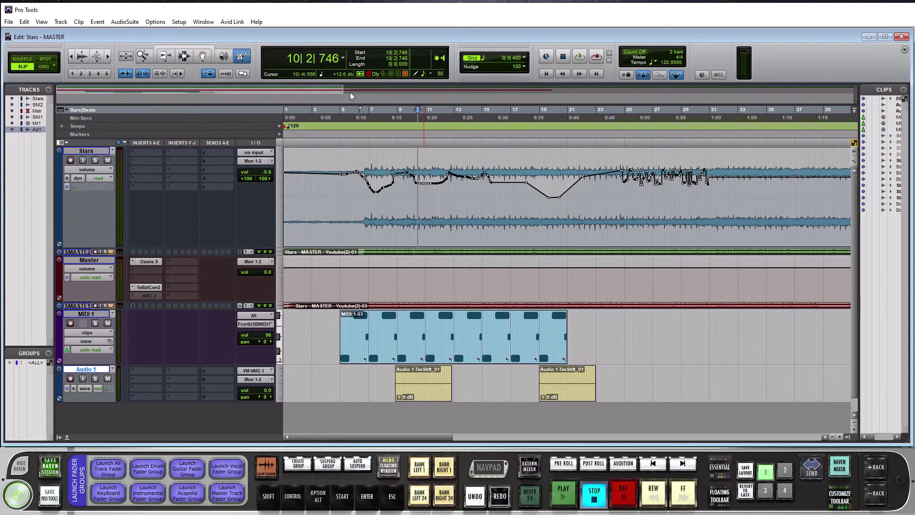
pyautogui.click(243, 61)
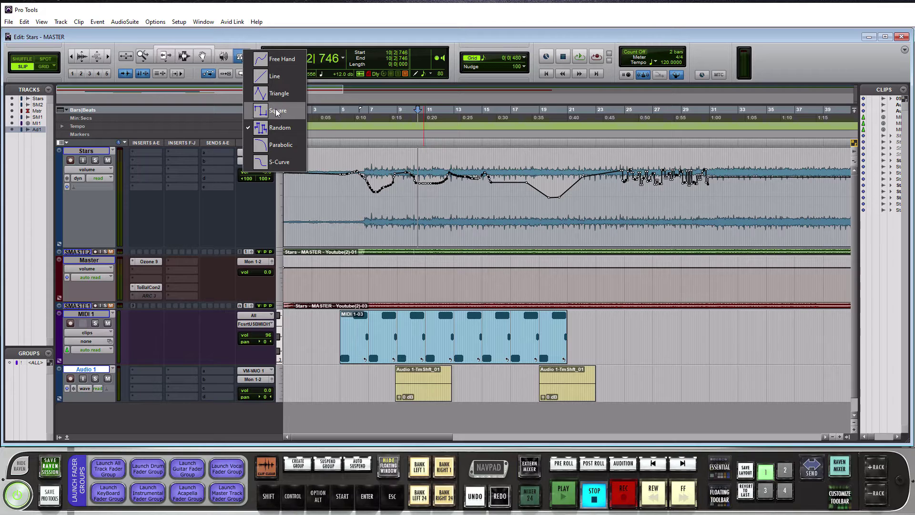
pyautogui.click(281, 60)
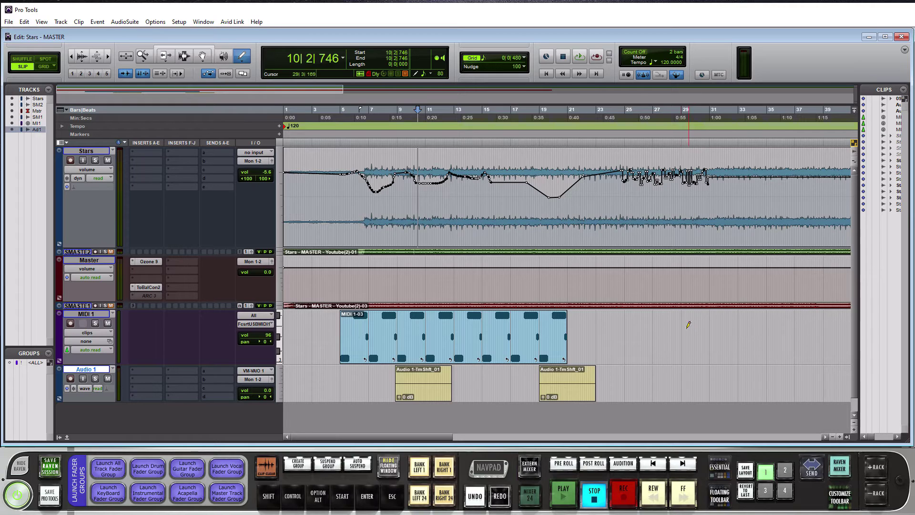
# - Switch the MIDI 1 track to notes view and pencil in a G#3 note near bar 24
pyautogui.click(112, 332)
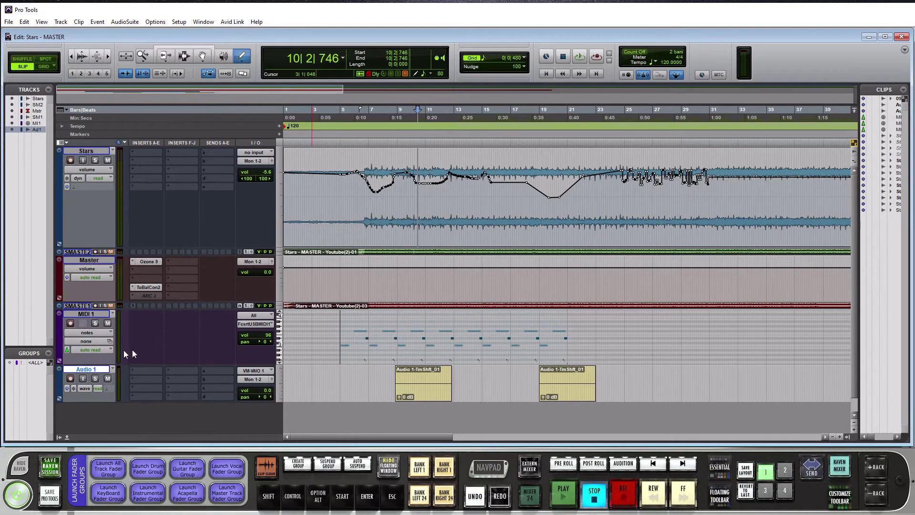
pyautogui.click(599, 335)
pyautogui.moveTo(614, 331); pyautogui.dragTo(649, 326)
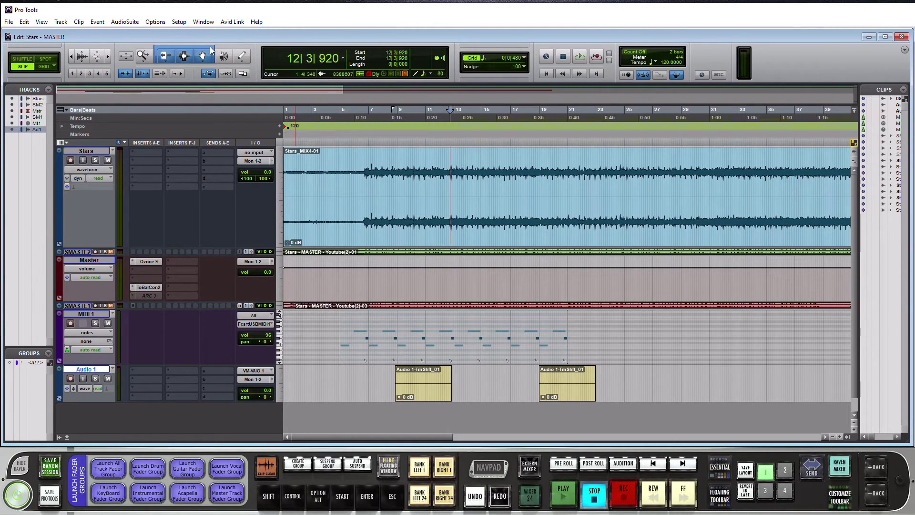
pyautogui.click(181, 58)
pyautogui.click(181, 49)
pyautogui.moveTo(399, 176); pyautogui.dragTo(517, 176)
pyautogui.click(383, 166)
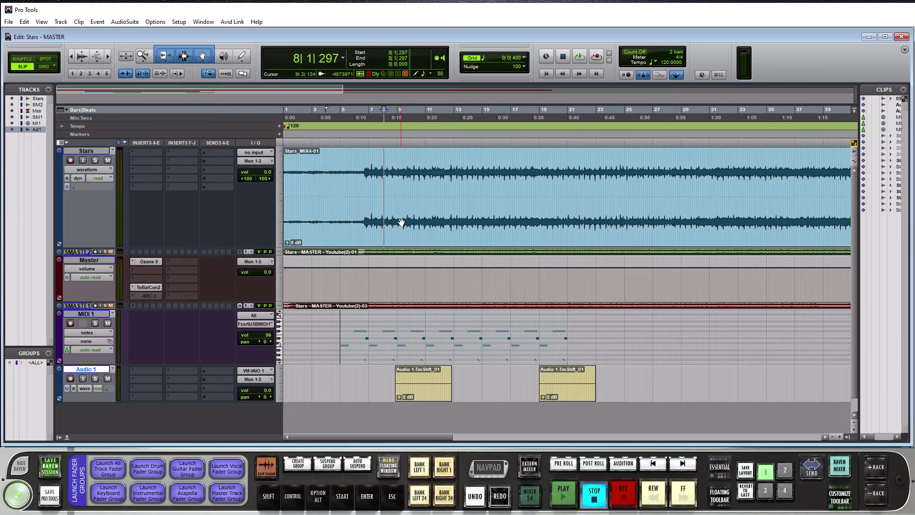
pyautogui.moveTo(401, 221); pyautogui.dragTo(455, 222)
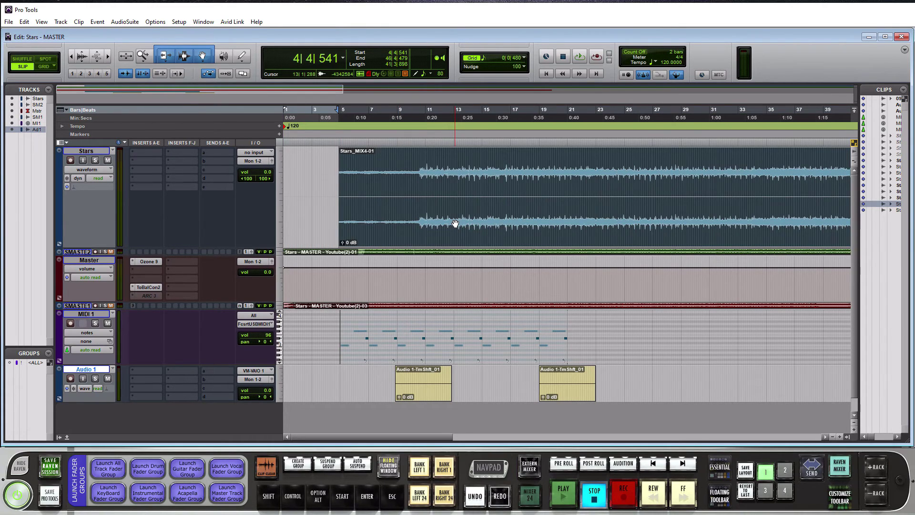
pyautogui.hotkey('ctrl', 'z')
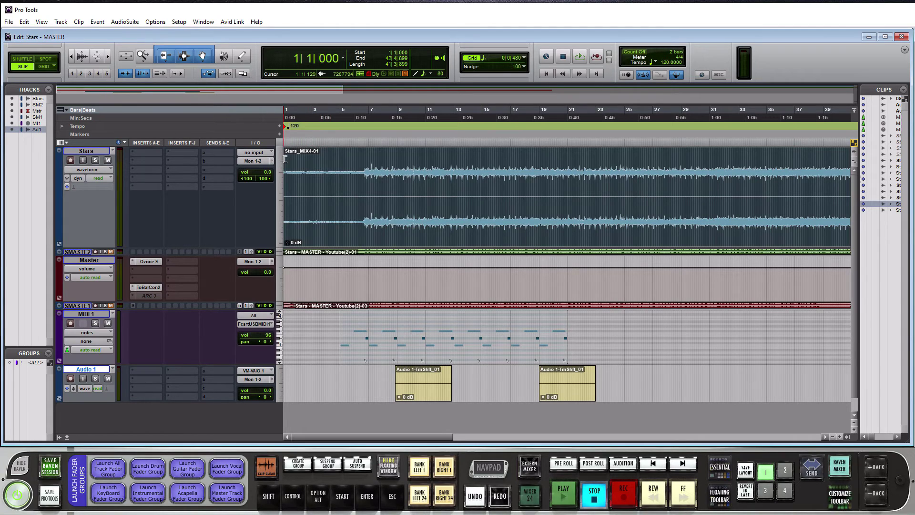
pyautogui.moveTo(286, 159)
pyautogui.mouseDown()
pyautogui.moveTo(343, 161)
pyautogui.moveTo(278, 163)
pyautogui.mouseUp()
pyautogui.click(183, 53)
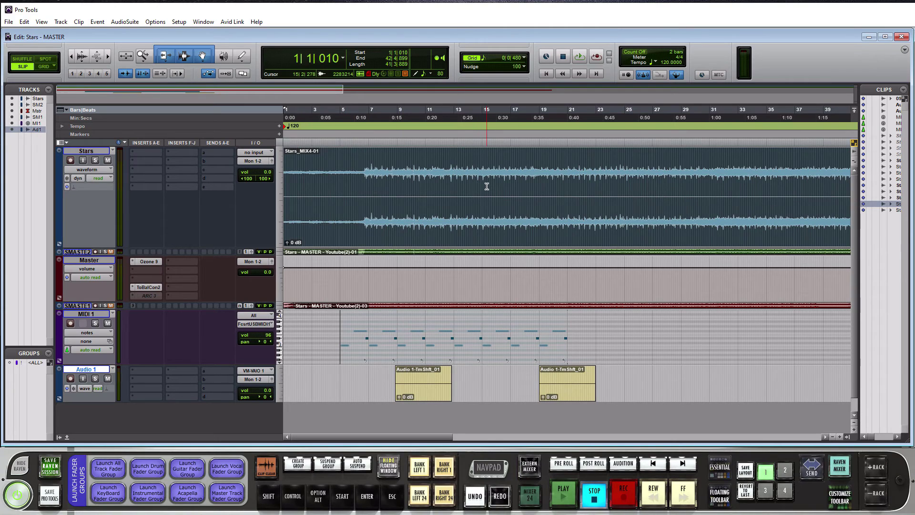